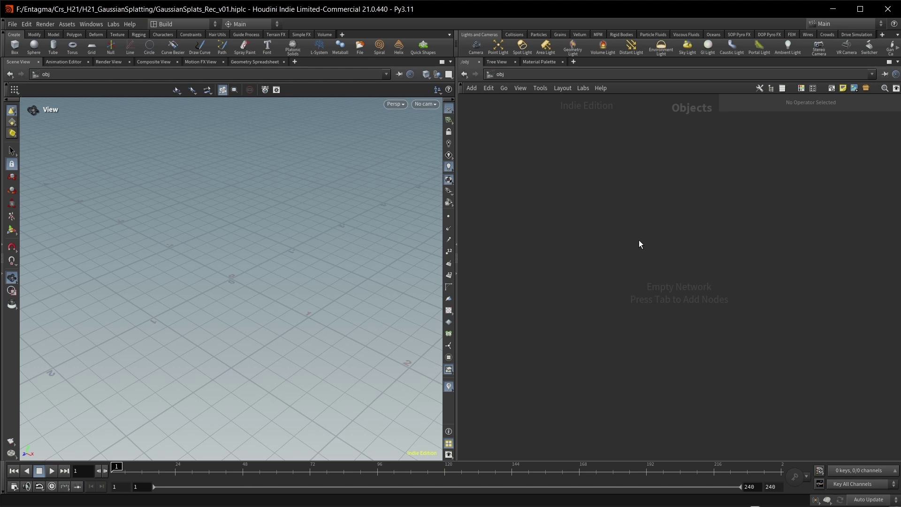
Step: Create a Geometry object at the object level and place a File node inside it
key("Tab")
type("geo")
key("Return")
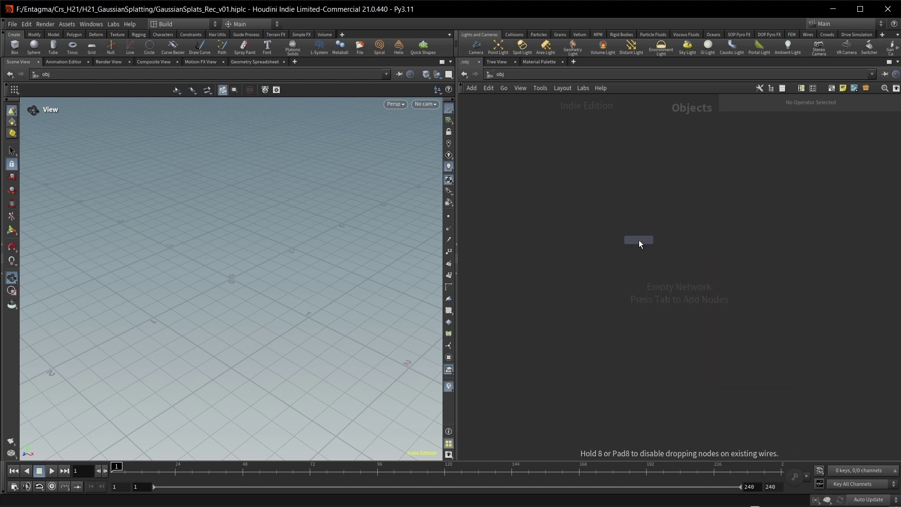
left_click(639, 240)
double_click(638, 240)
key("Tab")
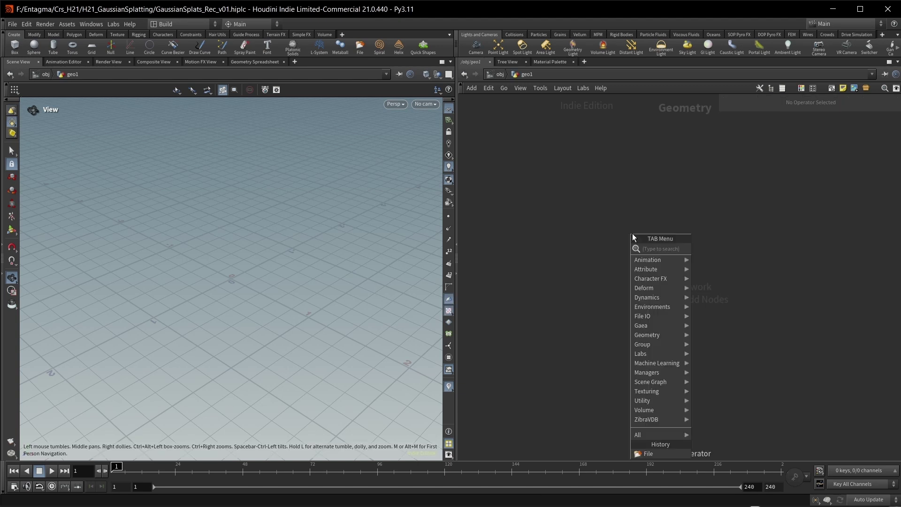
type("file")
key("Return")
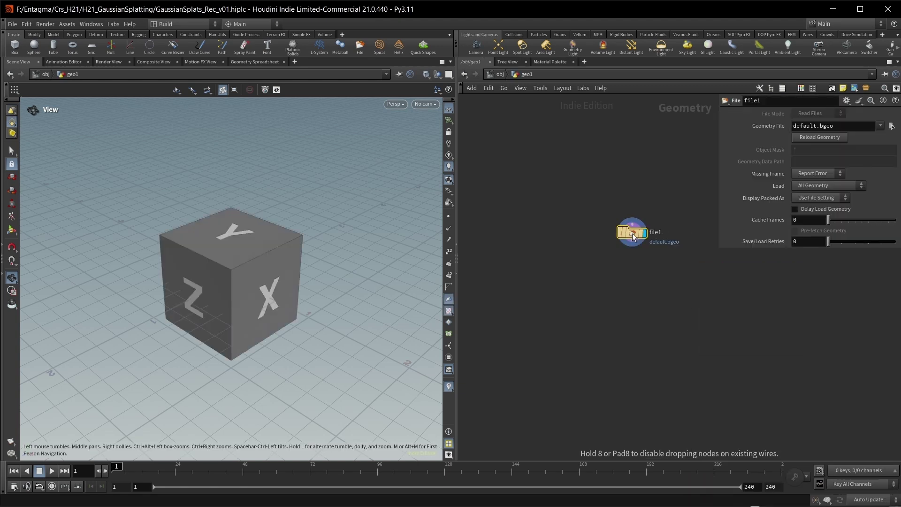
left_click(578, 209)
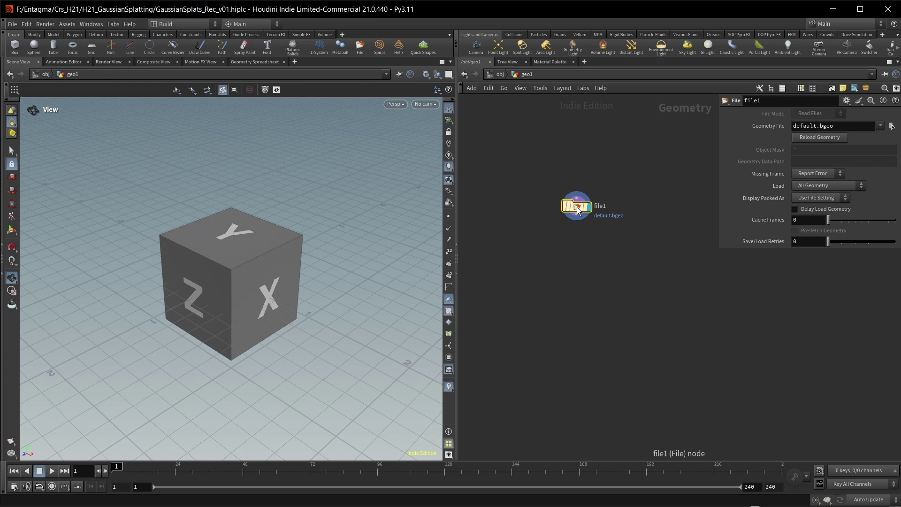
Step: Load $HIP/splats/8_24_2025.ply into the File node and inspect its point attributes in the geometry spreadsheet
left_click(578, 210)
left_click(420, 219)
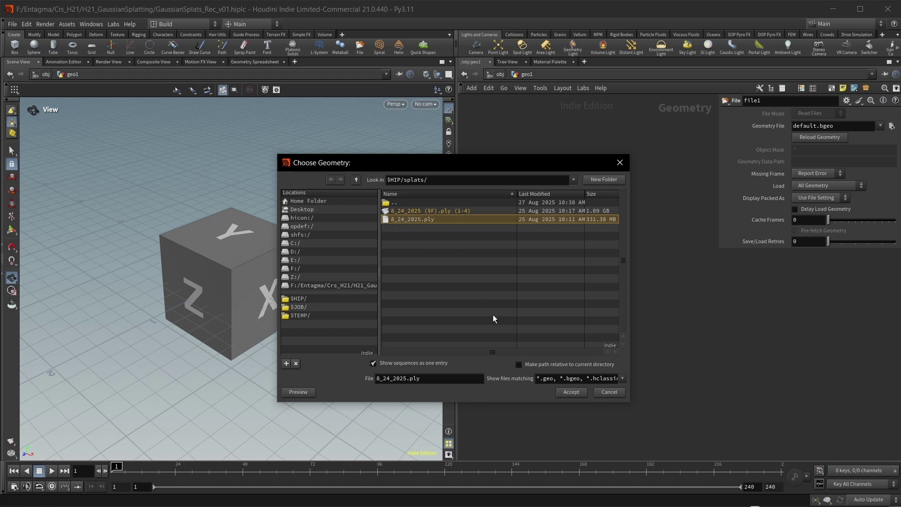
left_click(571, 392)
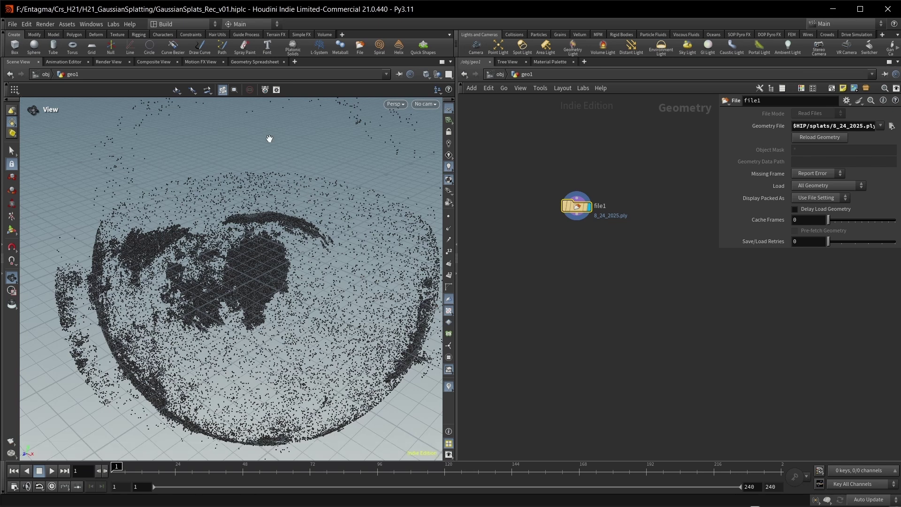
left_click(256, 62)
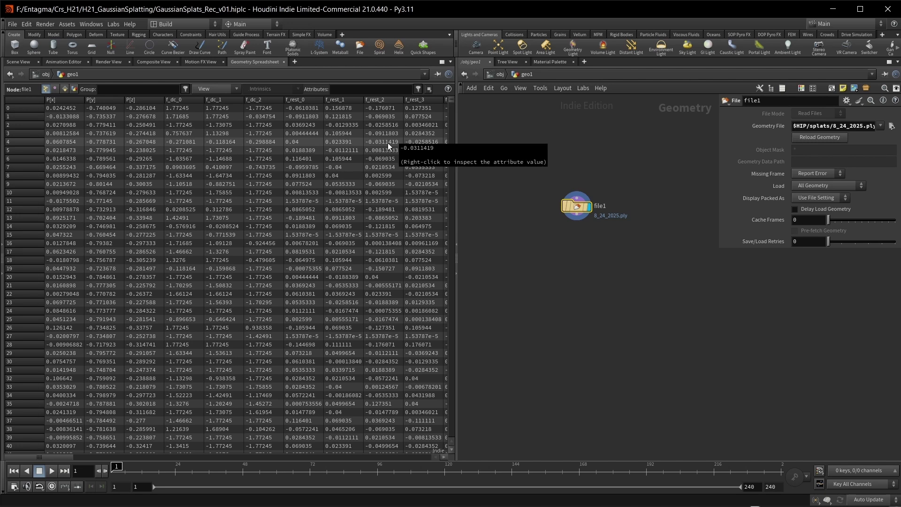
left_click(7, 63)
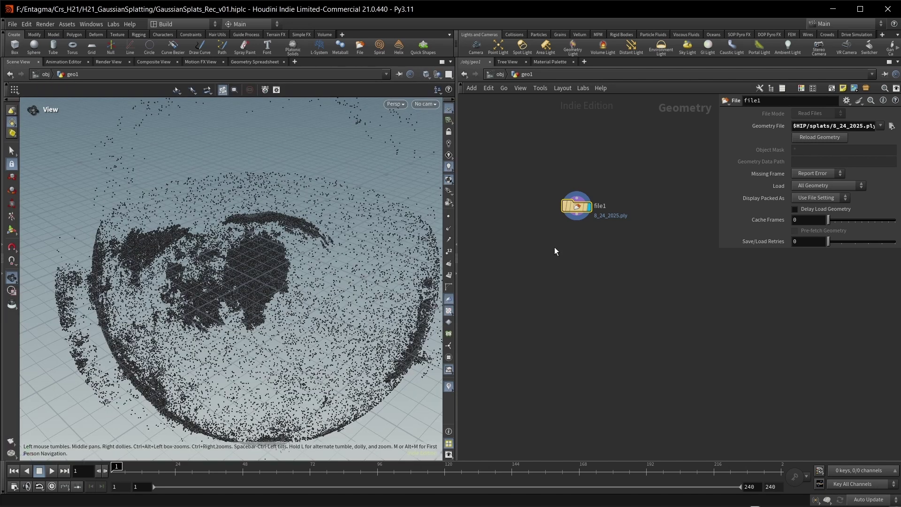
Step: Add a Bake GSplat node below the File node, wire it to the File output and display it
key("Tab")
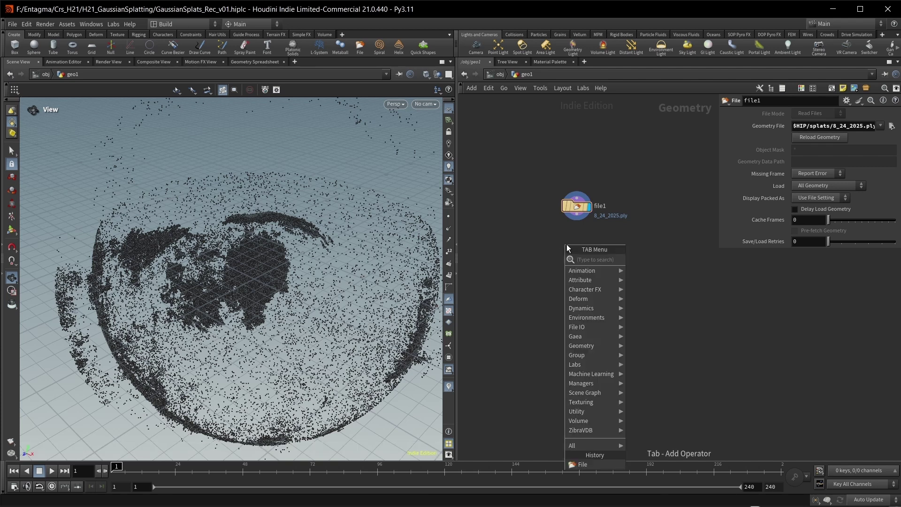
type("bake")
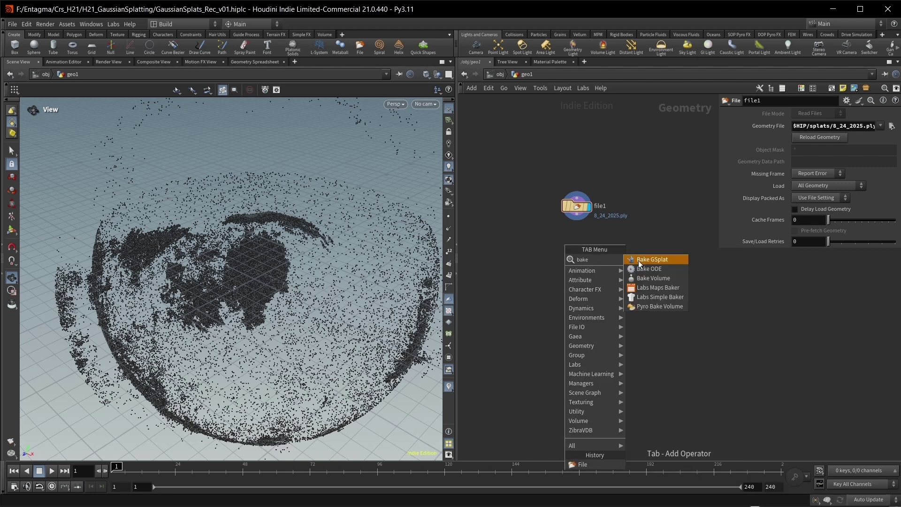
left_click(639, 263)
left_click(578, 250)
left_click_drag(577, 215, 577, 239)
left_click(593, 236)
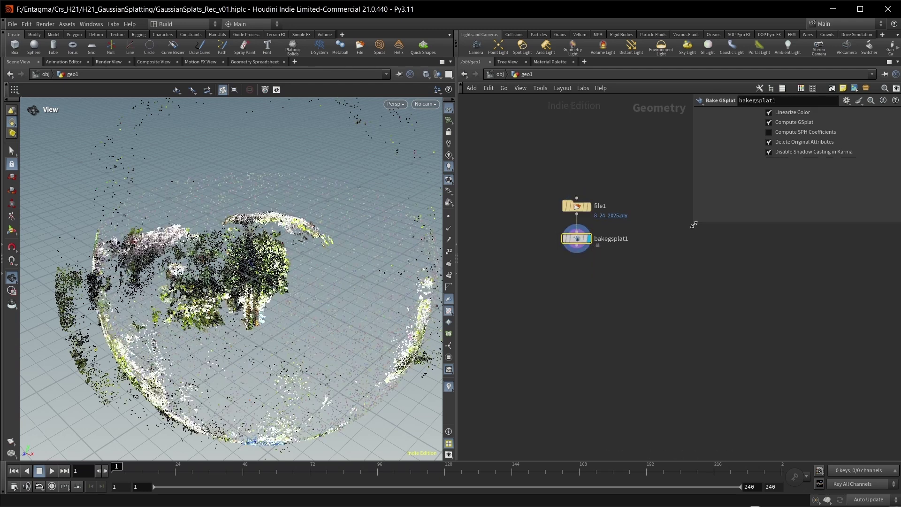
Step: Enable Compute SPH Coefficients on the Bake GSplat node
mouse_move(793, 152)
mouse_move(801, 113)
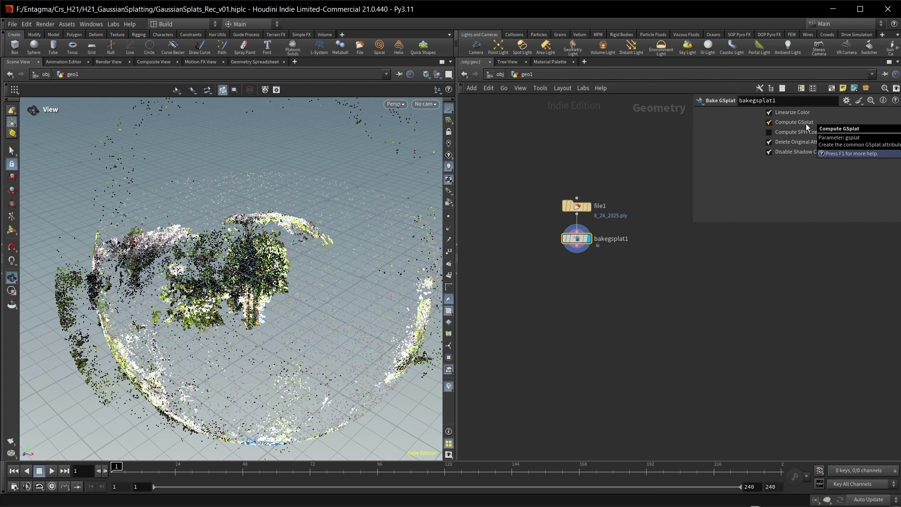
left_click(769, 132)
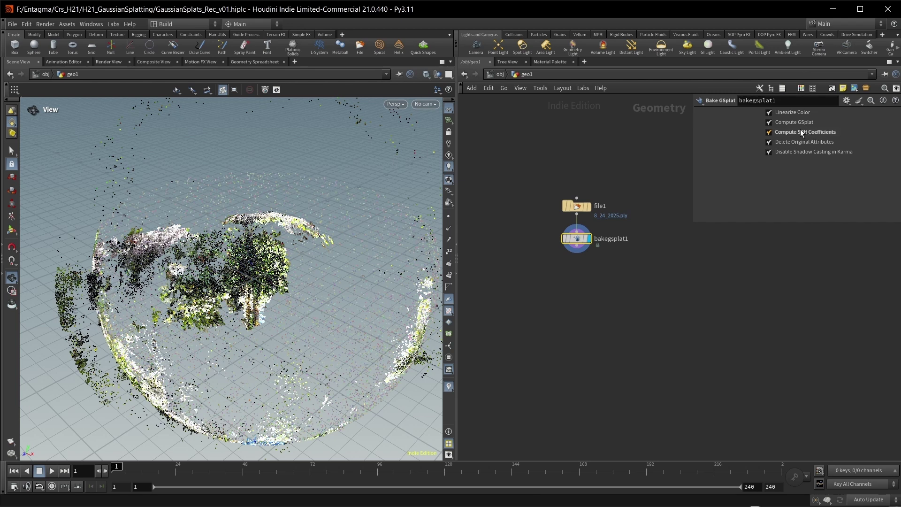
mouse_move(801, 132)
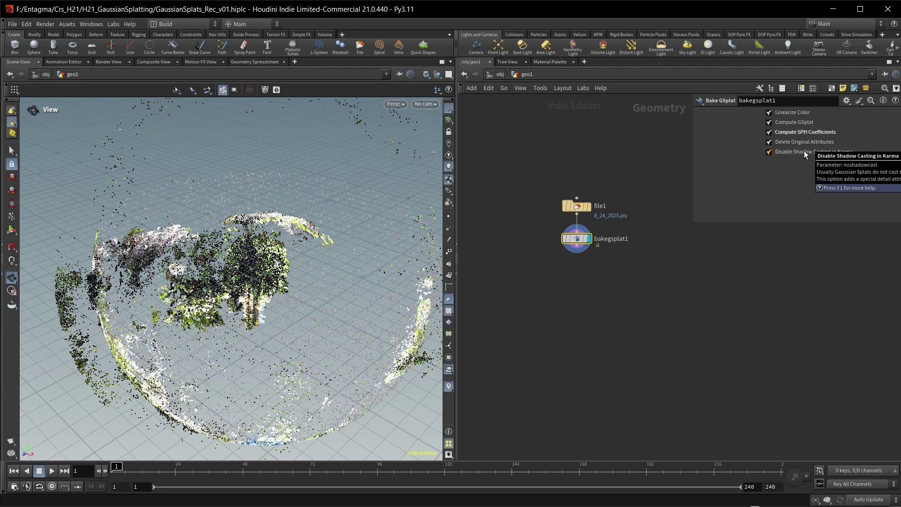
Step: Add a Transform node after the Bake GSplat node, display it and set its X rotation to 180
key("Tab")
type("tr")
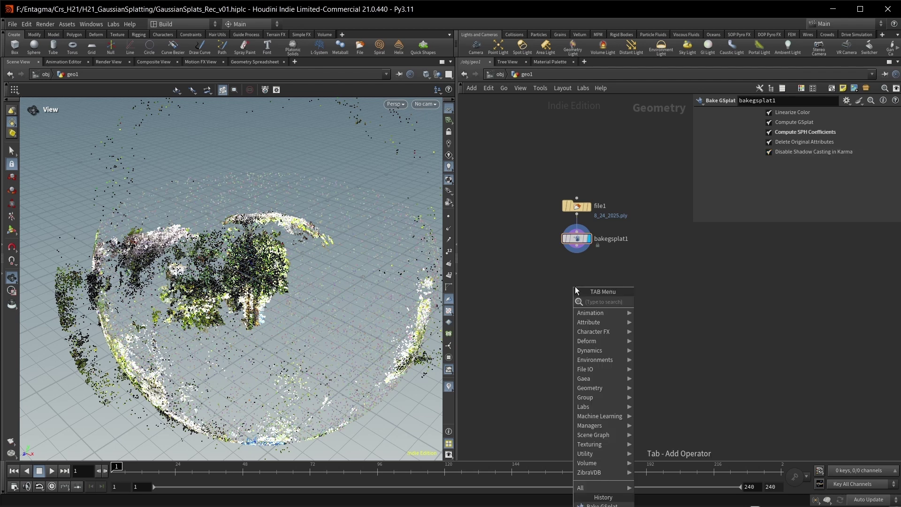
type("a")
key("Down")
key("Down")
key("Return")
left_click(576, 287)
left_click_drag(577, 246, 576, 269)
type("1")
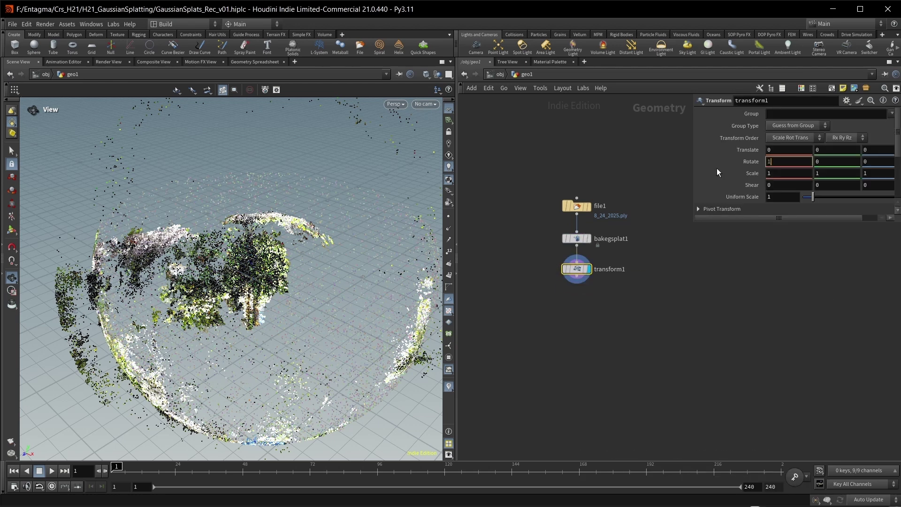
type("80")
key("Return")
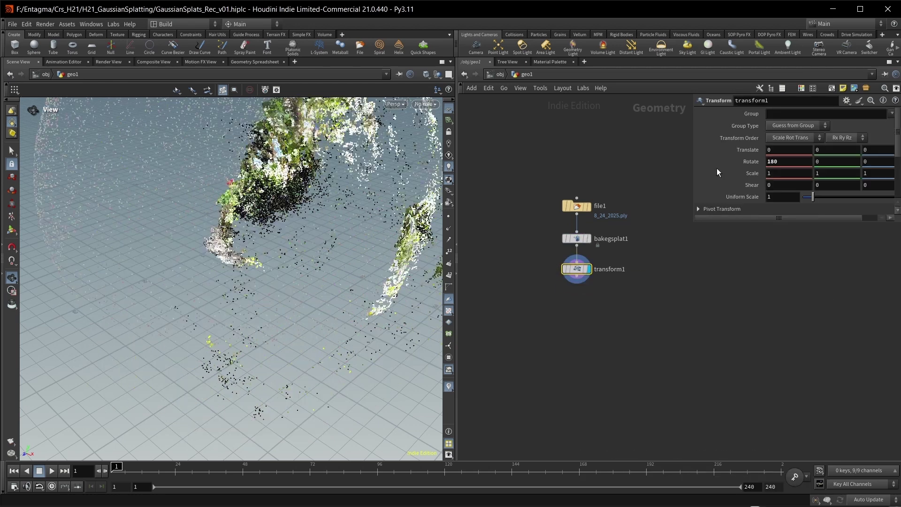
Step: Examine the rotated point cloud up close, framing the plant with the red flower
left_click_drag(126, 202, 211, 188)
right_click_drag(202, 183, 251, 237)
left_click_drag(253, 185, 245, 172)
right_click_drag(245, 171, 258, 186)
left_click_drag(257, 187, 213, 176)
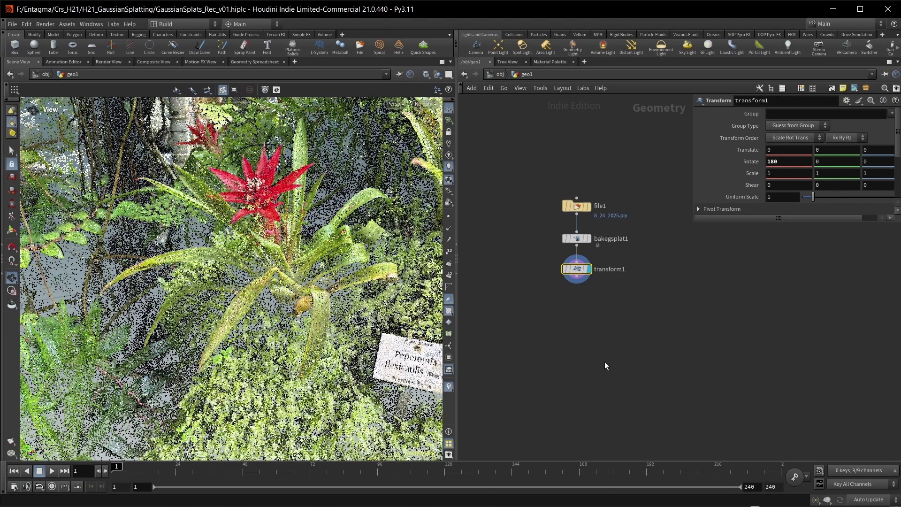
left_click(573, 340)
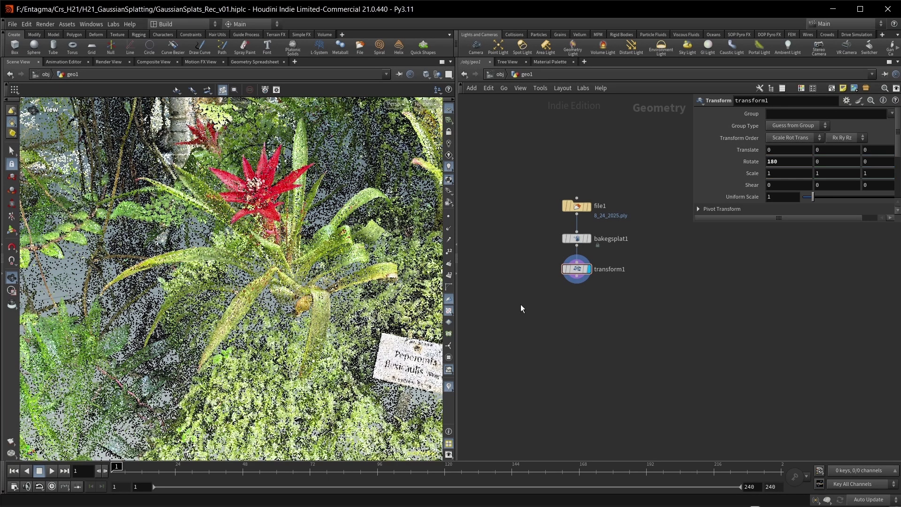
left_click_drag(285, 163, 310, 206)
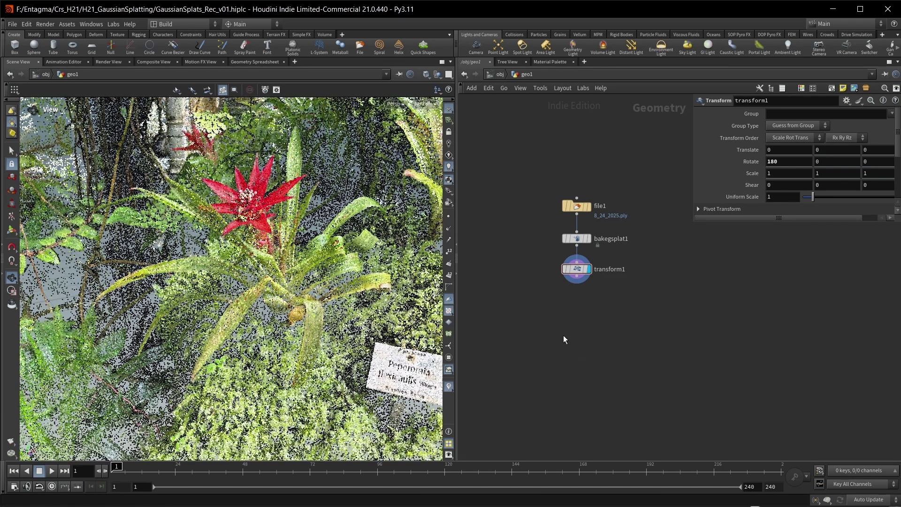
Step: Add a Null named KARMA, wired after the Transform node, and display it
key("Tab")
type("null")
key("Return")
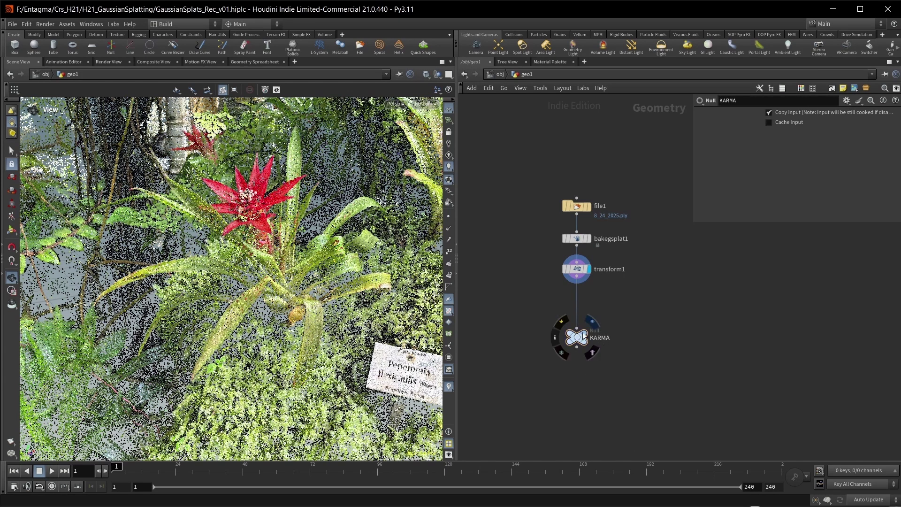
Step: Add a LOP Network below the KARMA null and go inside it
key("Tab")
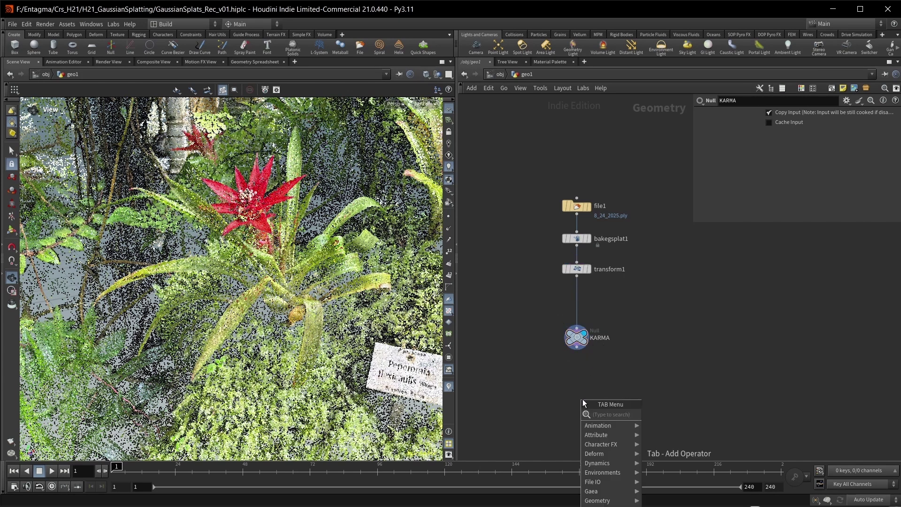
type("lop")
key("Down")
key("Return")
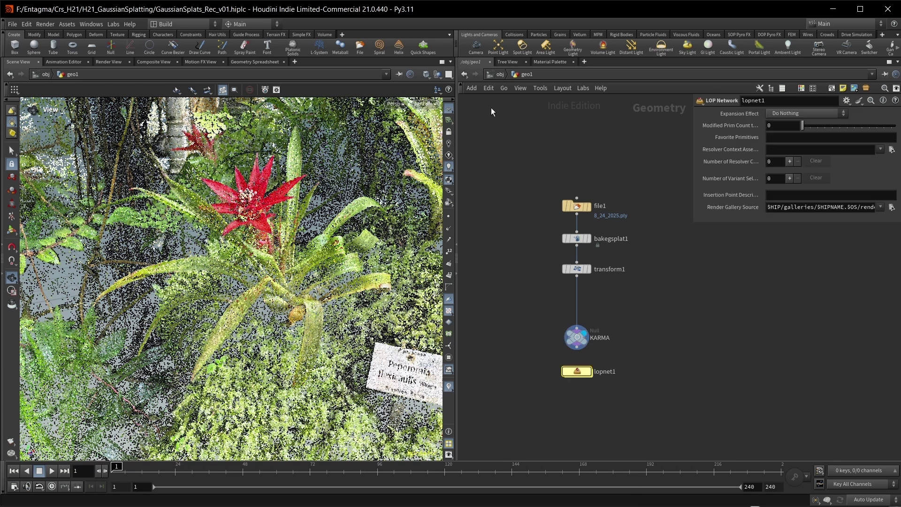
left_click(495, 76)
left_click(496, 76)
left_click(536, 242)
key("i")
key("i")
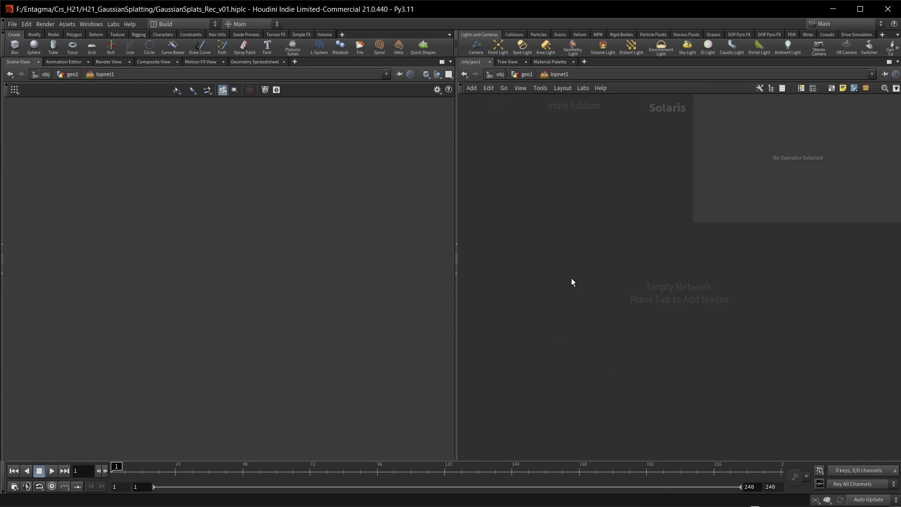
Step: Add a SOP Import node that loads /obj/geo1/KARMA and rename it GSplat
key("Tab")
type("sop")
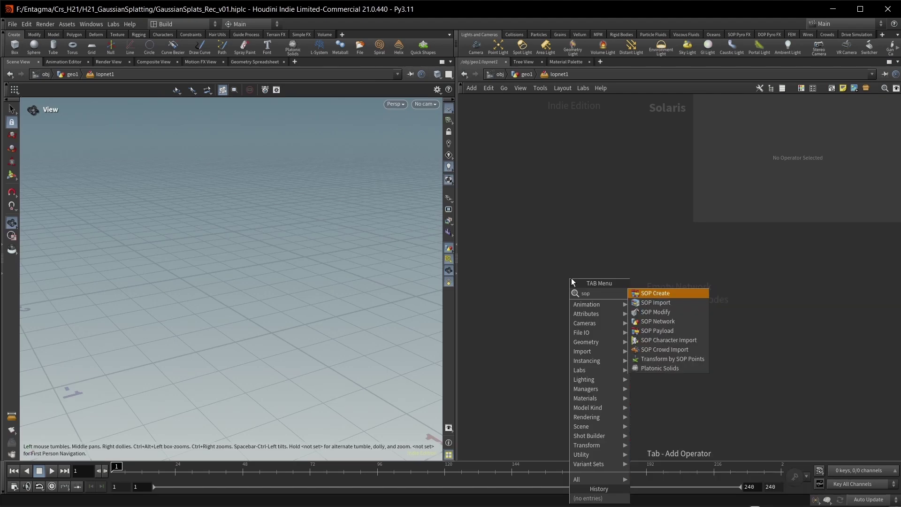
type(" im")
key("Return")
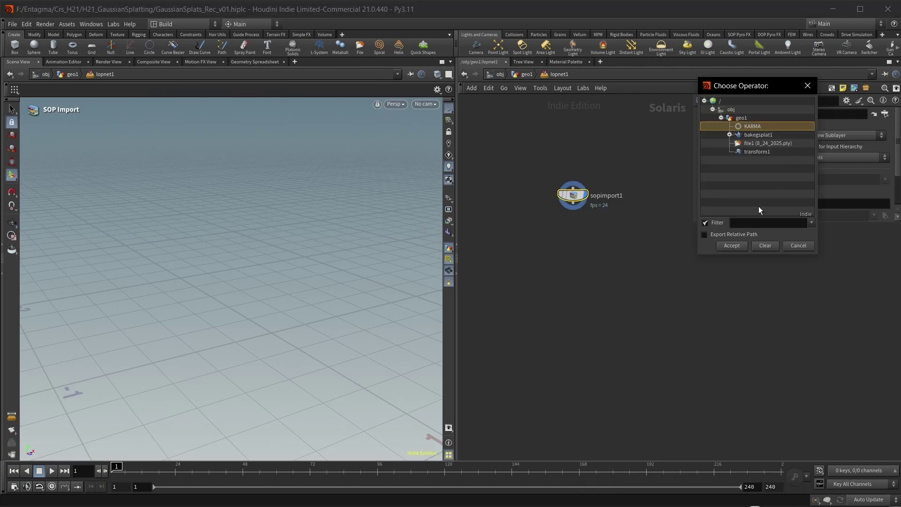
left_click(731, 245)
double_click(616, 194)
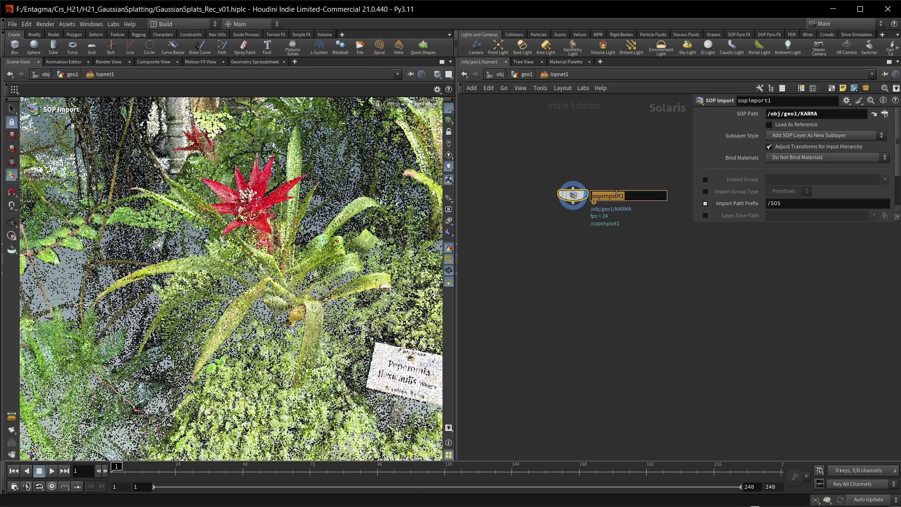
type("GSplat")
key("Return")
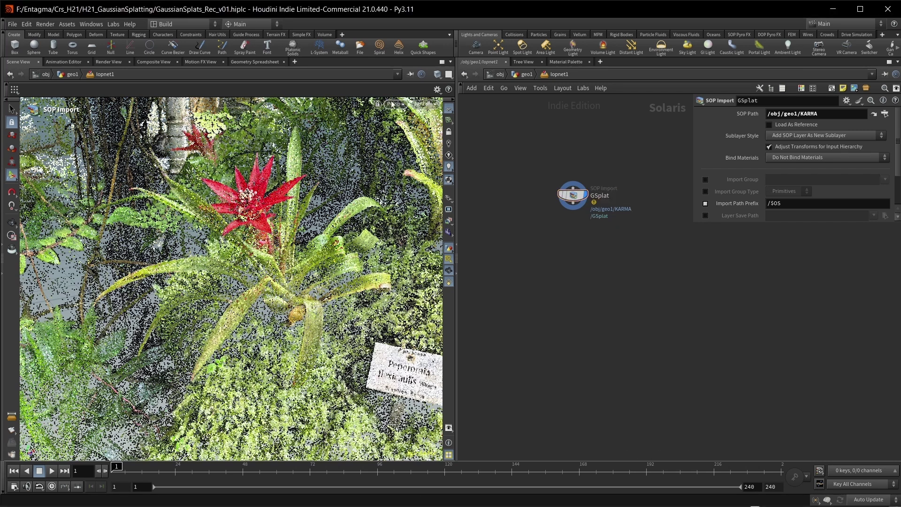
Step: Switch the viewport renderer to Karma XPU and inspect the rendered splats around the red flower
left_click(396, 105)
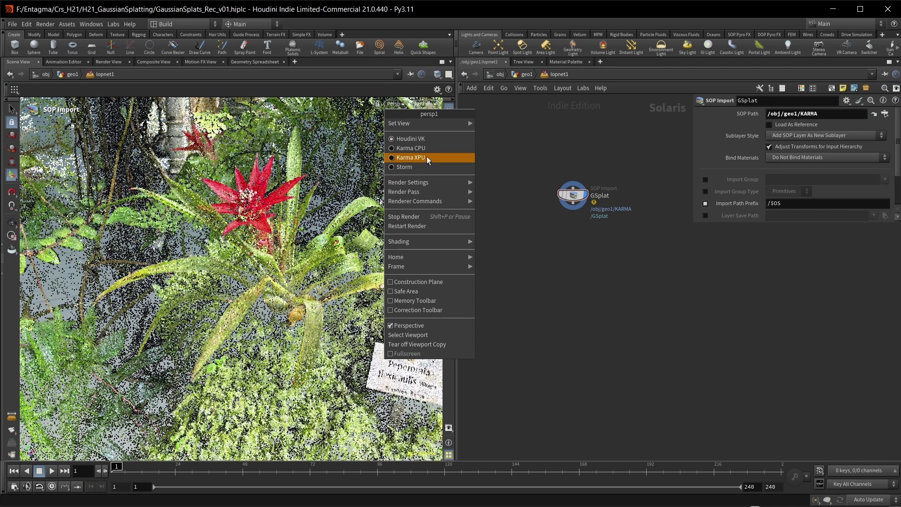
left_click(410, 158)
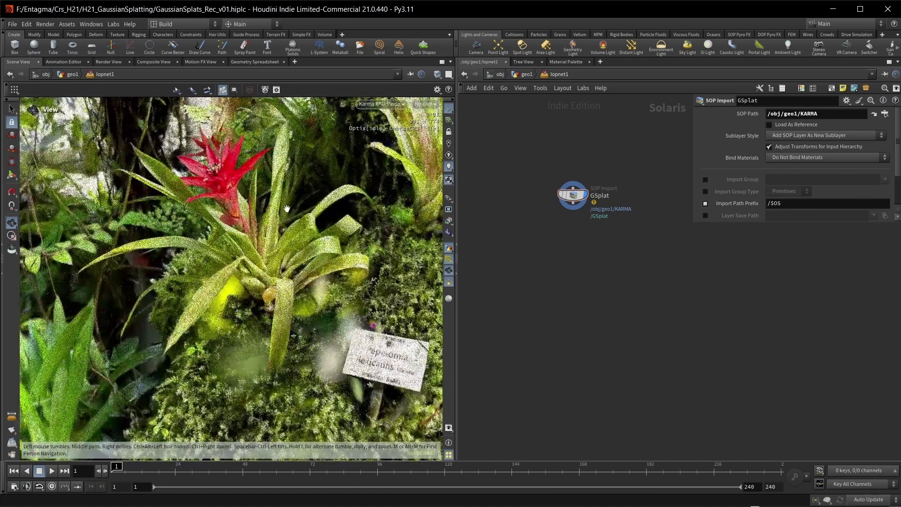
left_click_drag(286, 207, 295, 235)
right_click_drag(295, 235, 271, 242)
left_click_drag(271, 241, 311, 200)
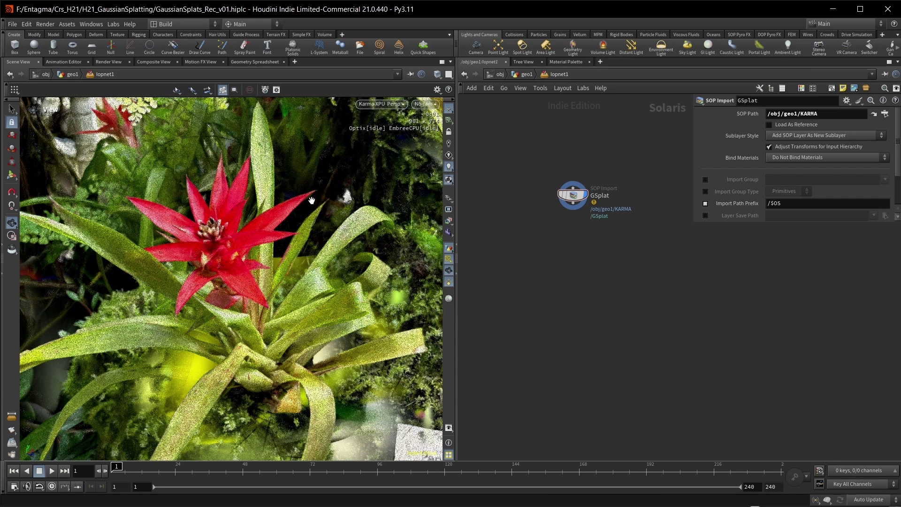
Step: Return to geo1 and paste the bounding-sphere point group node "flower" between the Transform node and KARMA
key("u")
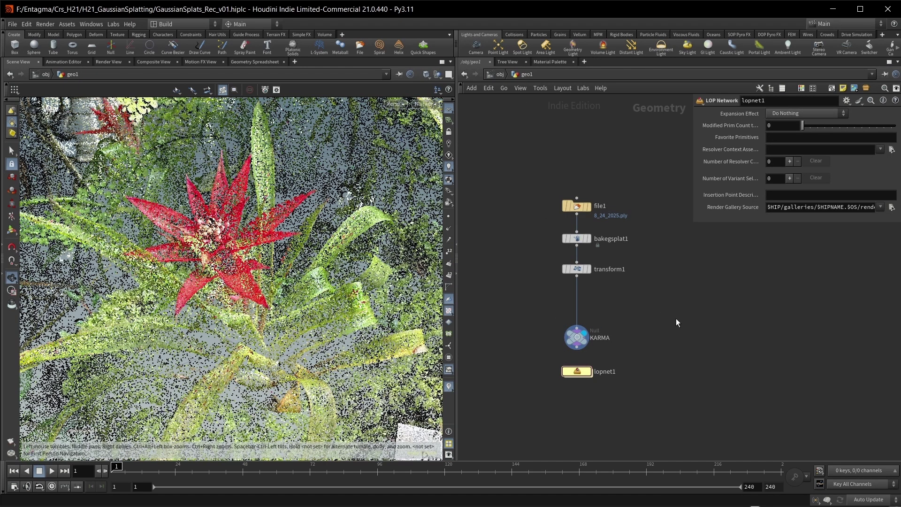
right_click_drag(256, 264, 156, 255)
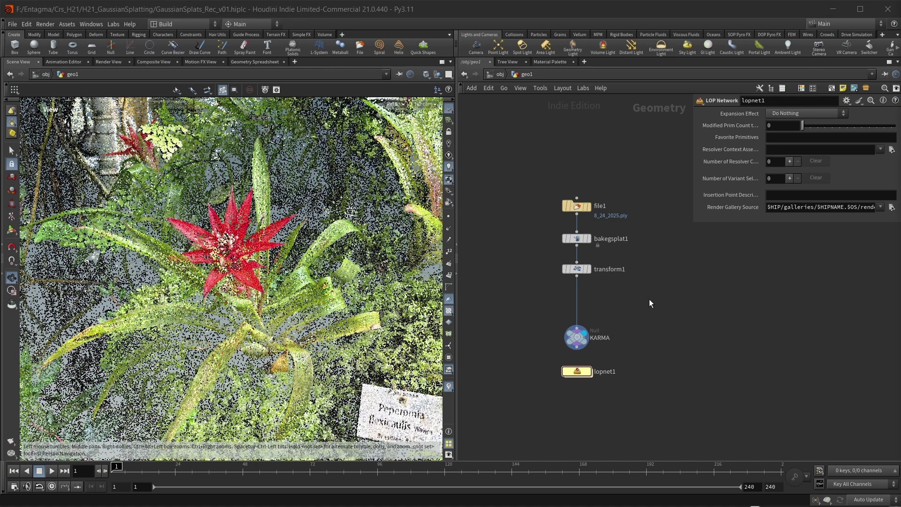
key("ctrl+v")
left_click_drag(649, 299, 589, 304)
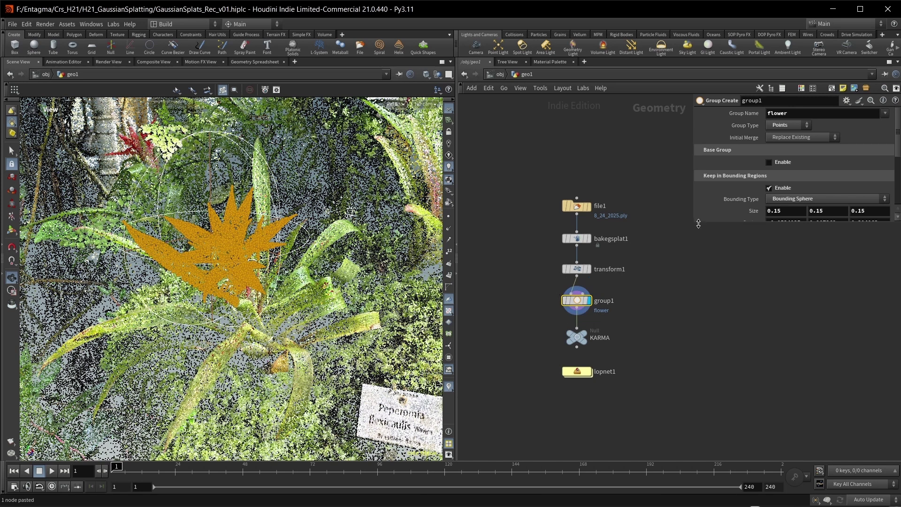
left_click_drag(698, 223, 696, 296)
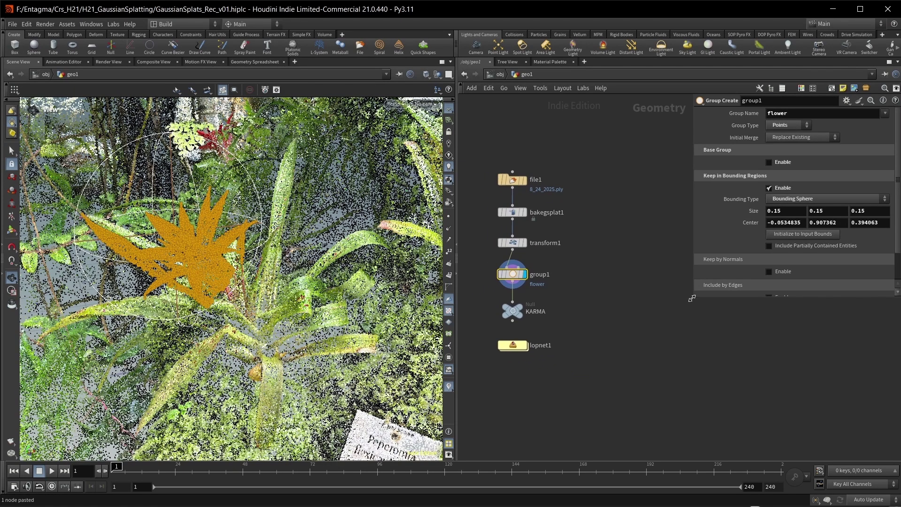
Step: Enlarge the network area and branch a Blast node off the group node that deletes everything except "flower"
left_click_drag(694, 297, 715, 290)
left_click_drag(457, 329, 393, 331)
middle_click_drag(577, 332, 567, 333)
scroll(554, 332, "up", 1)
key("Tab")
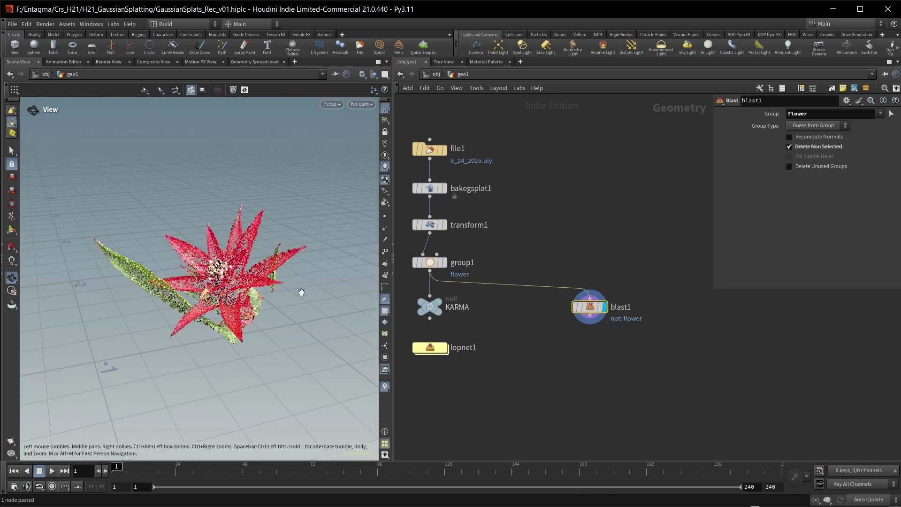
Step: Add a Null node beneath blast1, connect it to the Blast output and rename it CLOUD
scroll(582, 362, "up", 1)
key("Tab")
type("null")
key("Return")
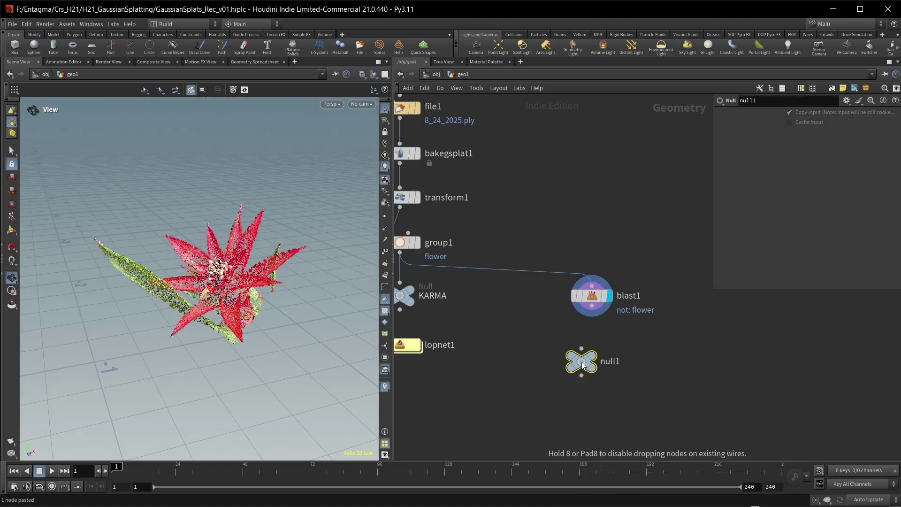
left_click(581, 362)
left_click_drag(582, 362, 595, 348)
double_click(621, 345)
type("CLOUD")
key("Return")
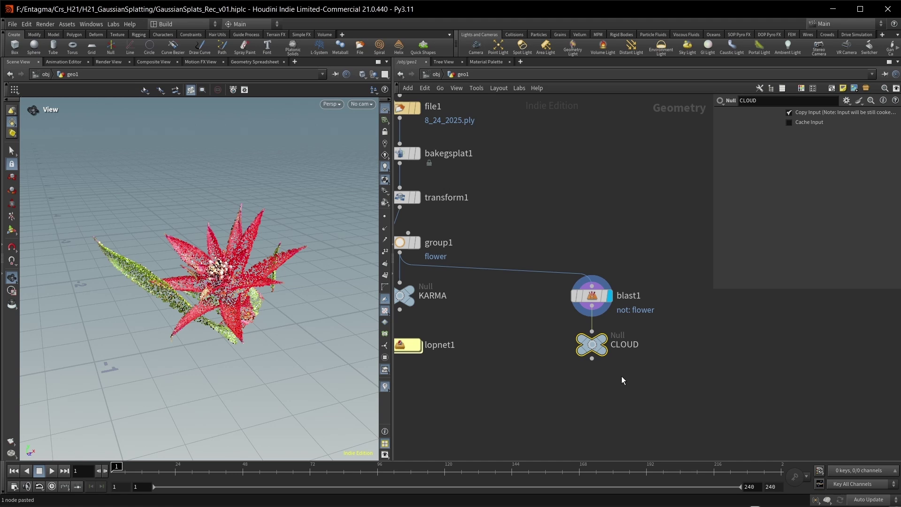
Step: Connect a Particle Fluid Surface node to CLOUD and set its Particle Separation to 0.001
middle_click_drag(623, 388, 639, 298)
mouse_move(267, 301)
left_mouse_down()
mouse_move(278, 282)
mouse_move(272, 288)
left_mouse_up()
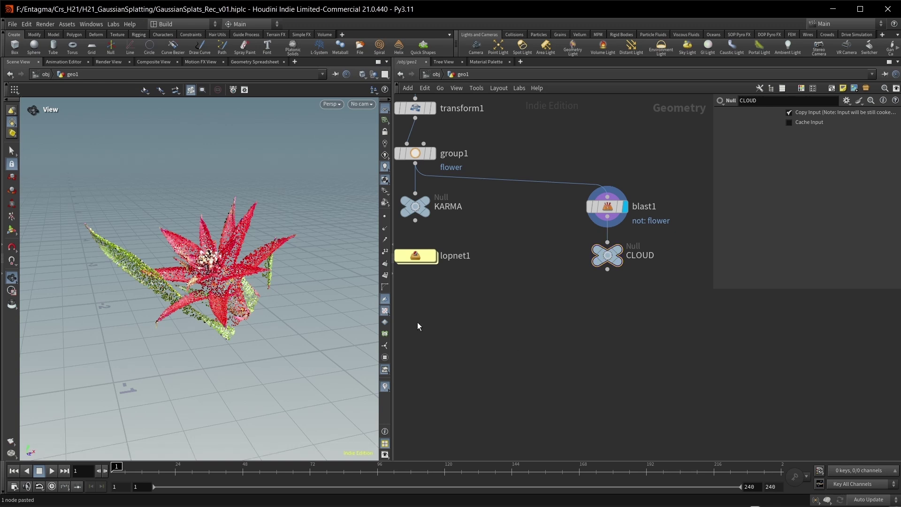
key("Tab")
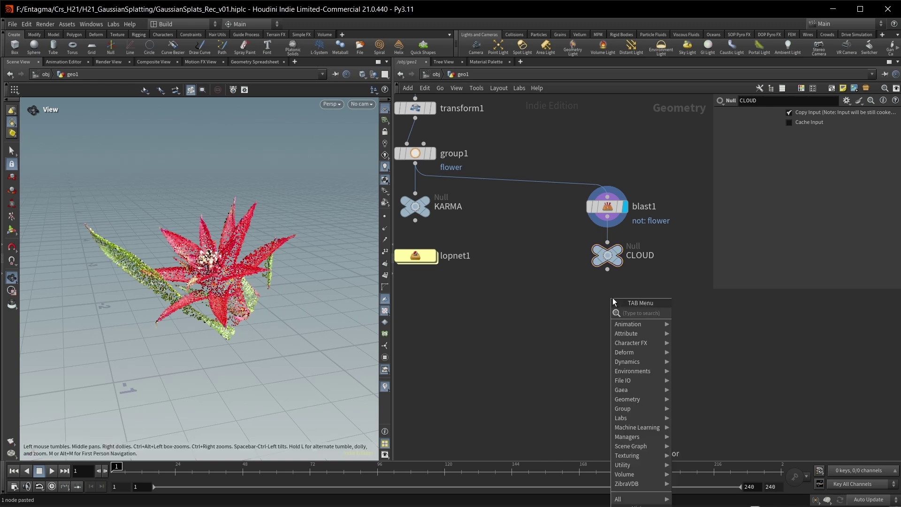
type("part")
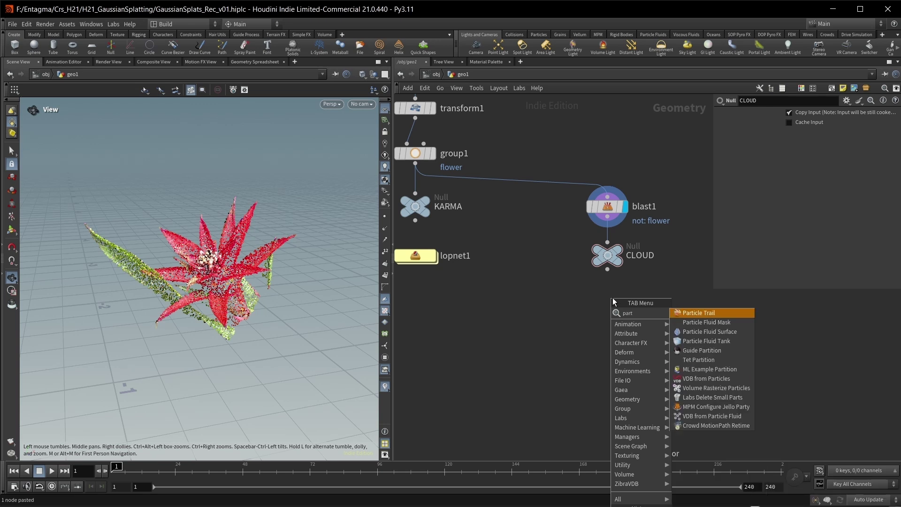
left_click_drag(607, 269, 594, 299)
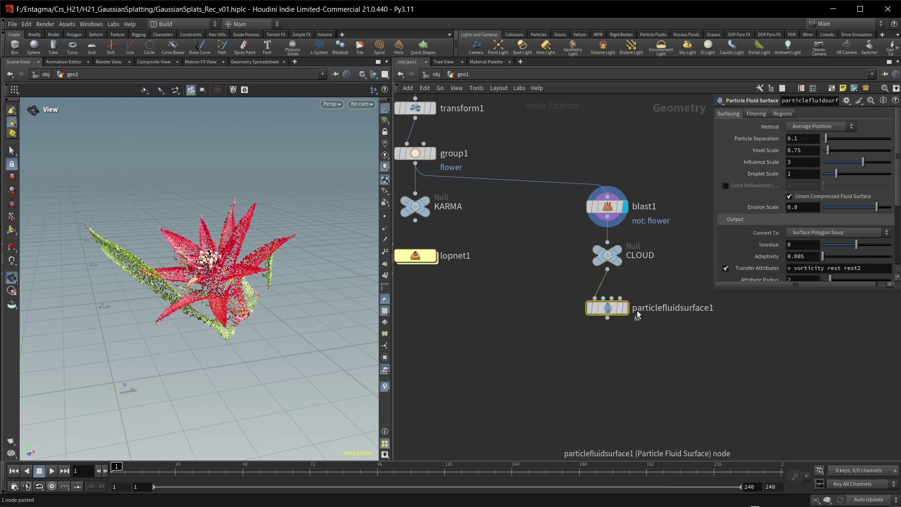
left_click(626, 308)
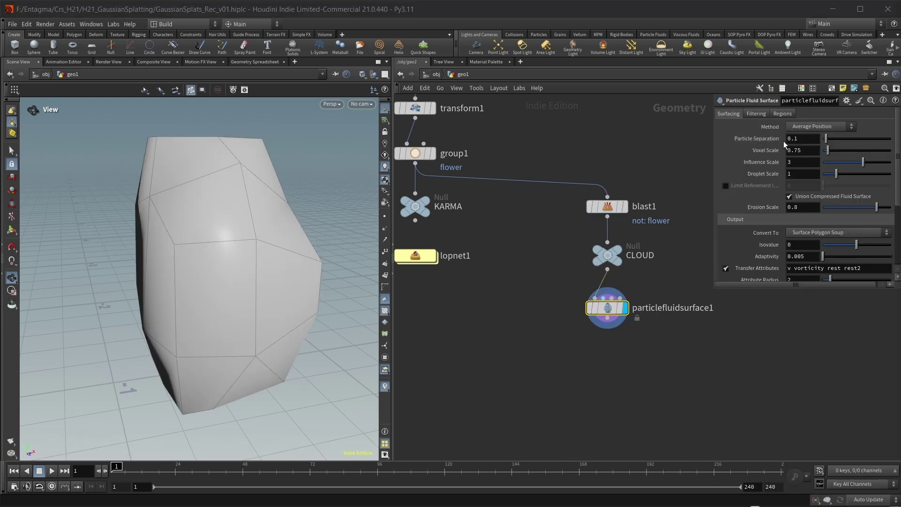
left_click(793, 138)
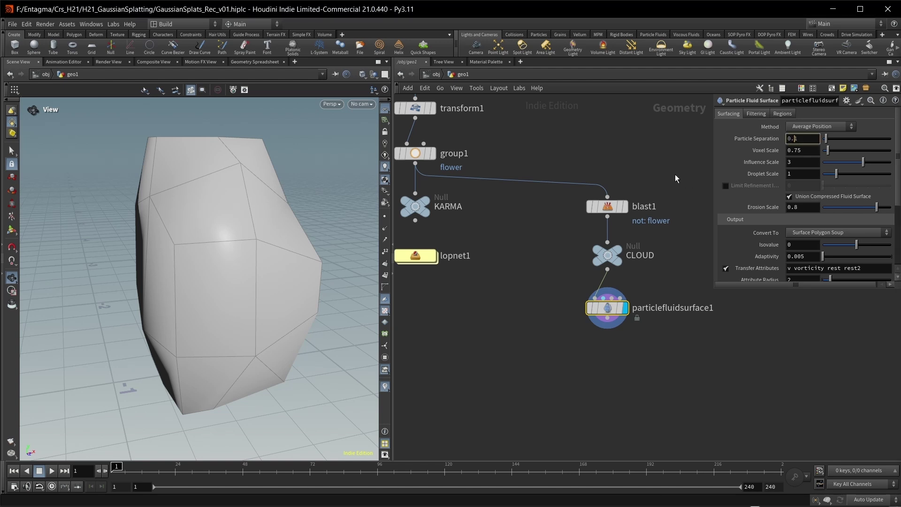
type("00")
key("Return")
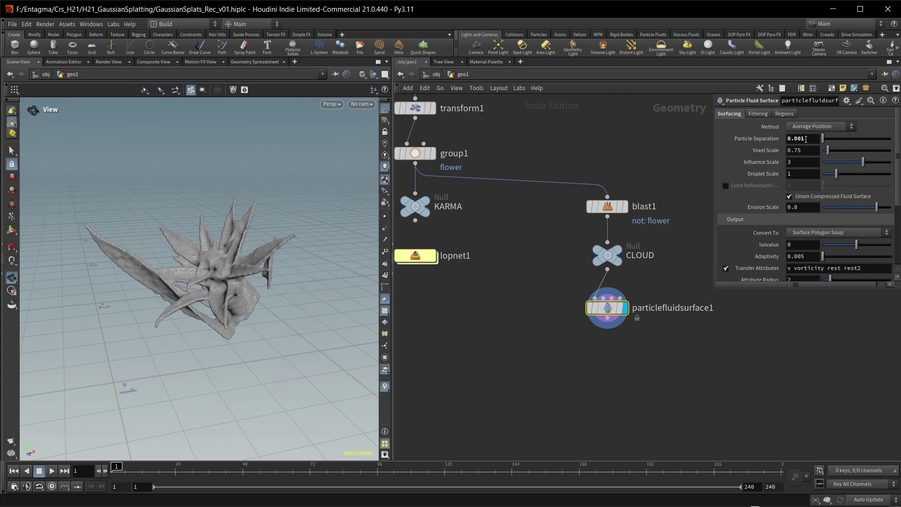
Step: Change the fluid surface's meshing method to Neural Point Surface and look at the flower mesh up close
left_click(830, 128)
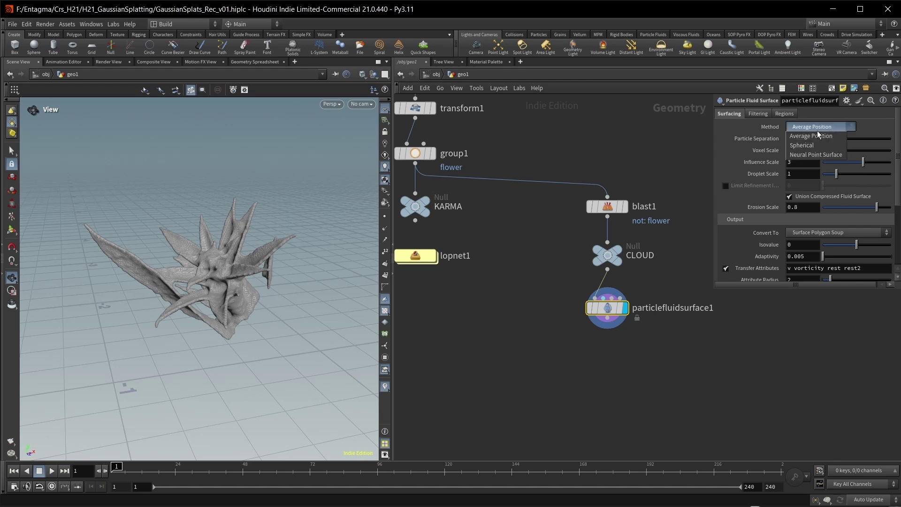
left_click(820, 156)
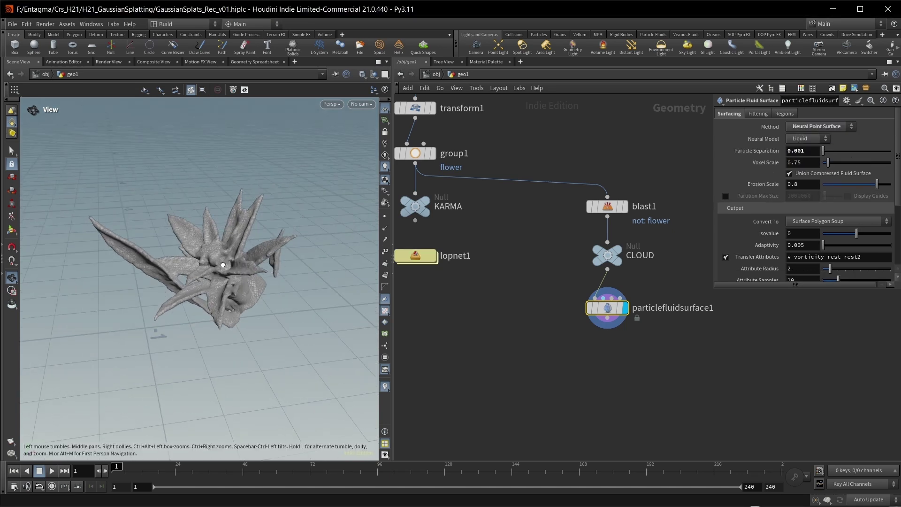
scroll(218, 272, "up", 5)
Step: Append a Quad Remesh (Beta) node after particlefluidsurface1
middle_click_drag(581, 359, 565, 333)
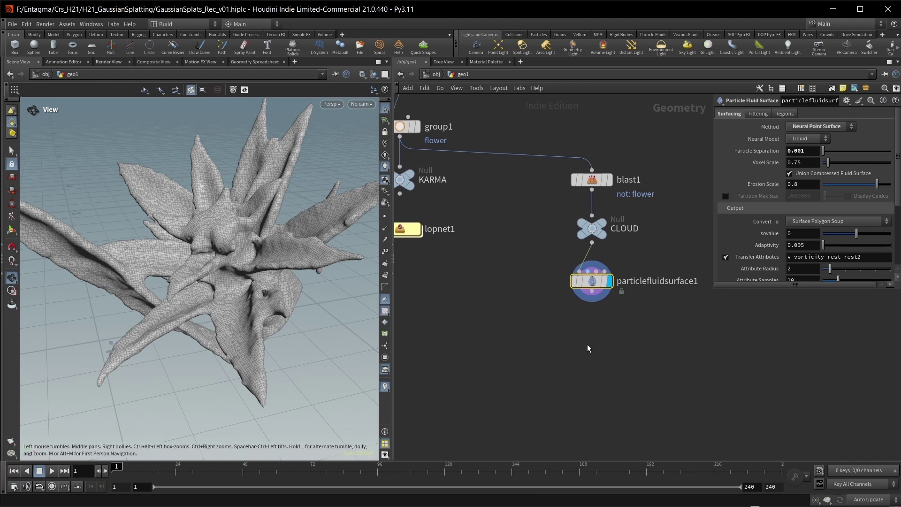
key("Tab")
type("quad")
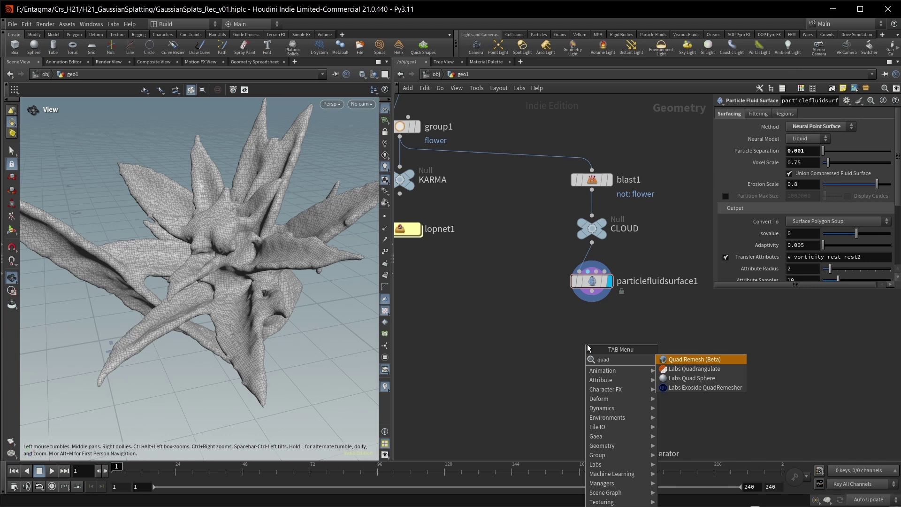
key("Return")
left_click(592, 337)
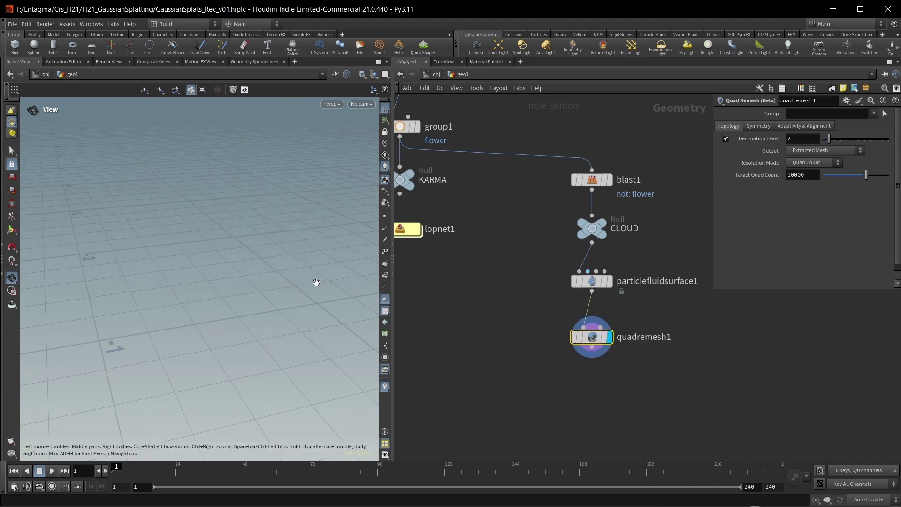
left_click_drag(298, 278, 274, 274)
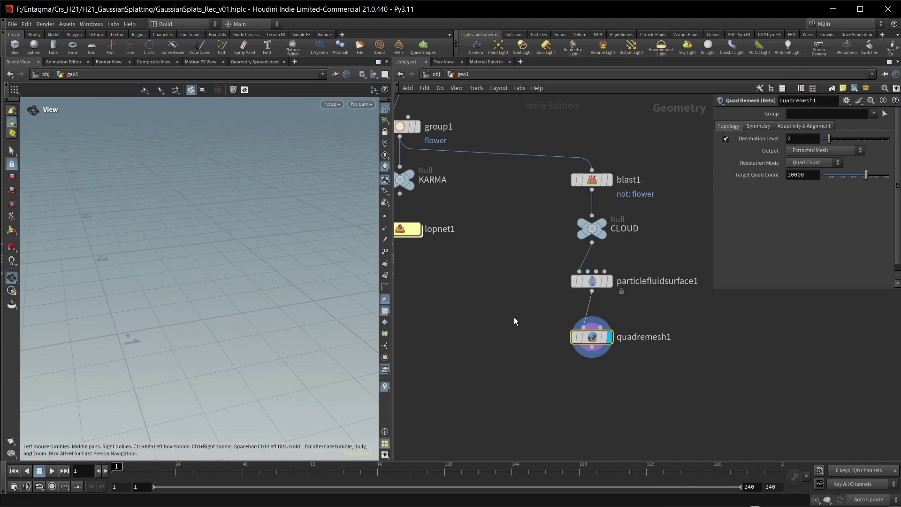
Step: Convert the particle fluid surface output to Surface Polygons and display the quad remesh result on the flower
left_click(590, 285)
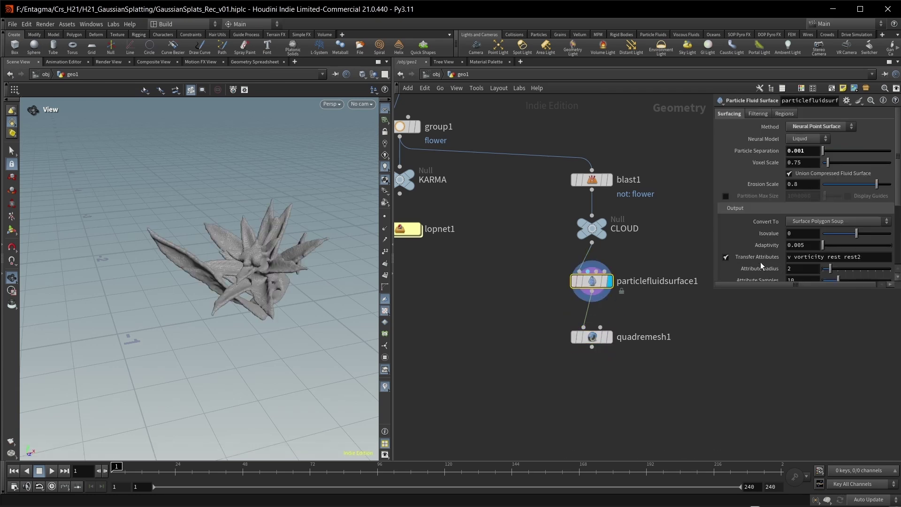
left_click(804, 221)
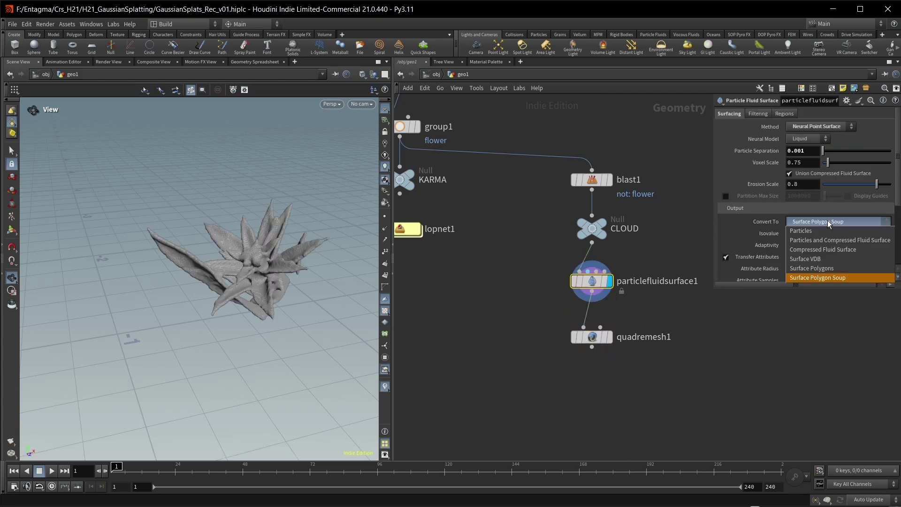
left_click(816, 268)
left_click(610, 338)
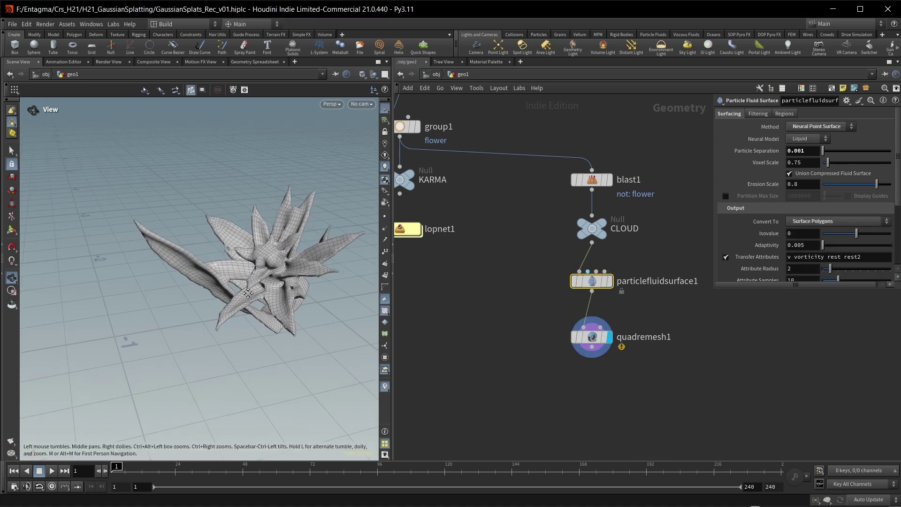
scroll(245, 291, "up", 5)
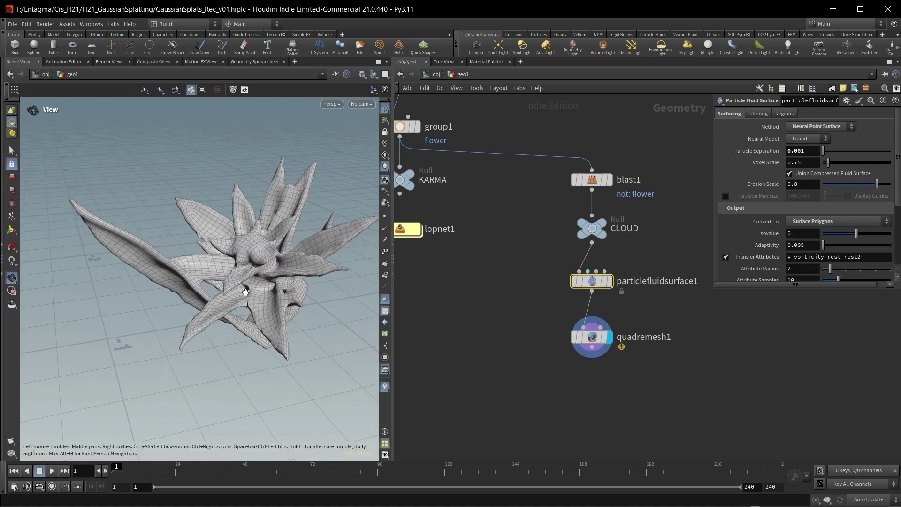
Step: Tidy the node chain's layout and bring in the prepared Vellum cloth and droplet network below quadremesh1
left_click(592, 179)
key("l")
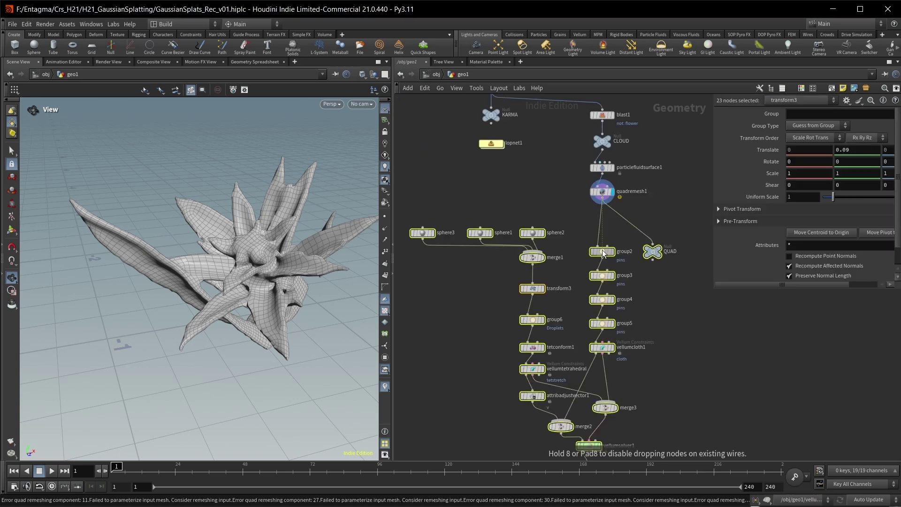
left_click_drag(602, 250, 607, 228)
left_click(605, 225)
left_click(656, 268)
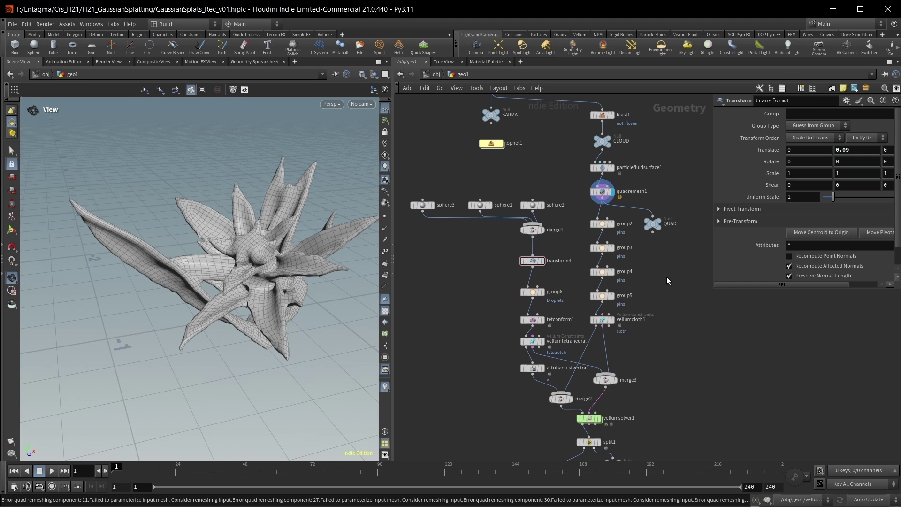
scroll(663, 276, "up", 4)
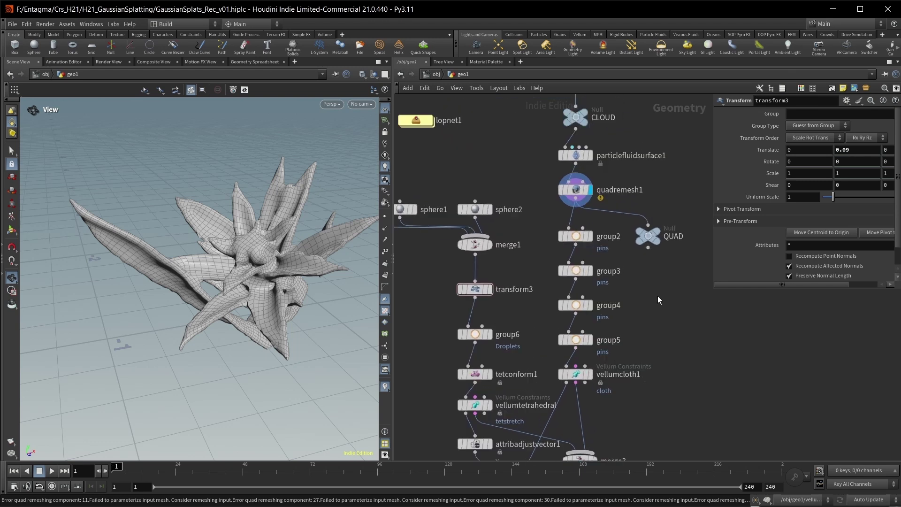
Step: Display the QUAD null and each group node from group2 to group5 in turn to examine the flower's "pins" points
left_click(655, 237)
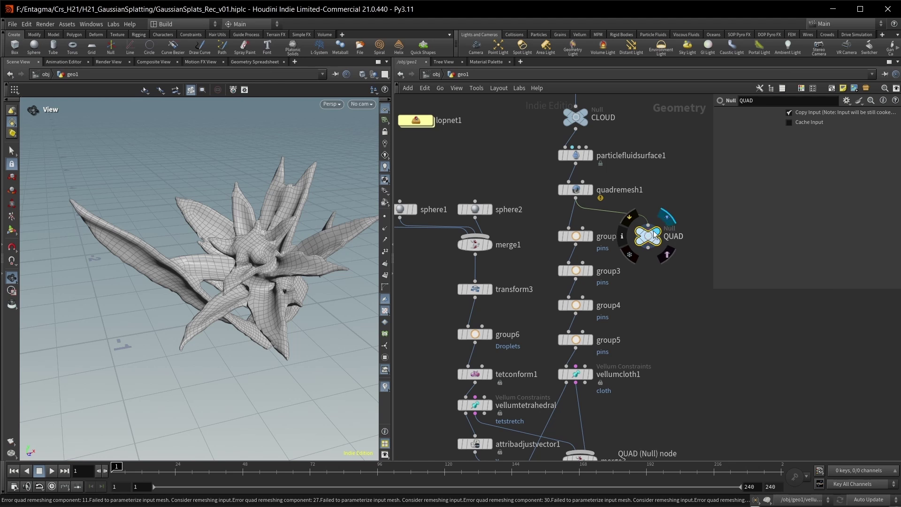
middle_click_drag(660, 303, 673, 290)
left_click(606, 227)
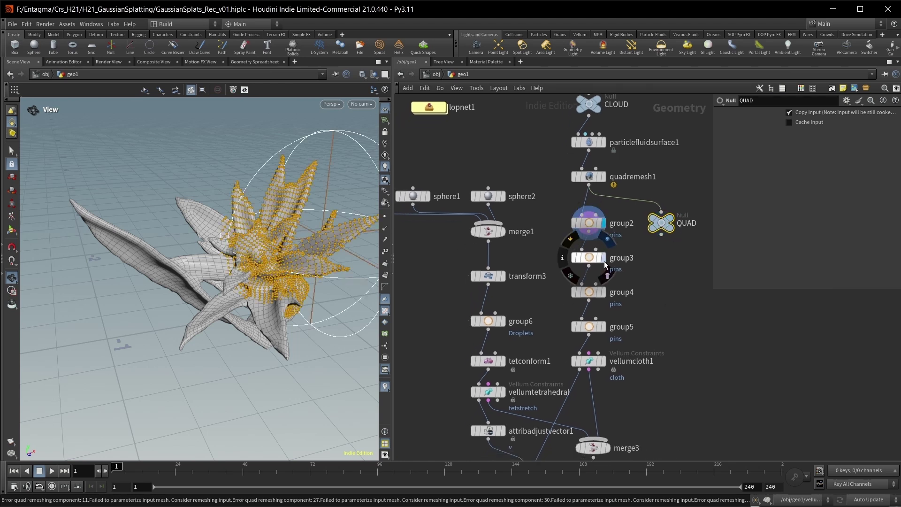
left_click(603, 257)
left_click(604, 292)
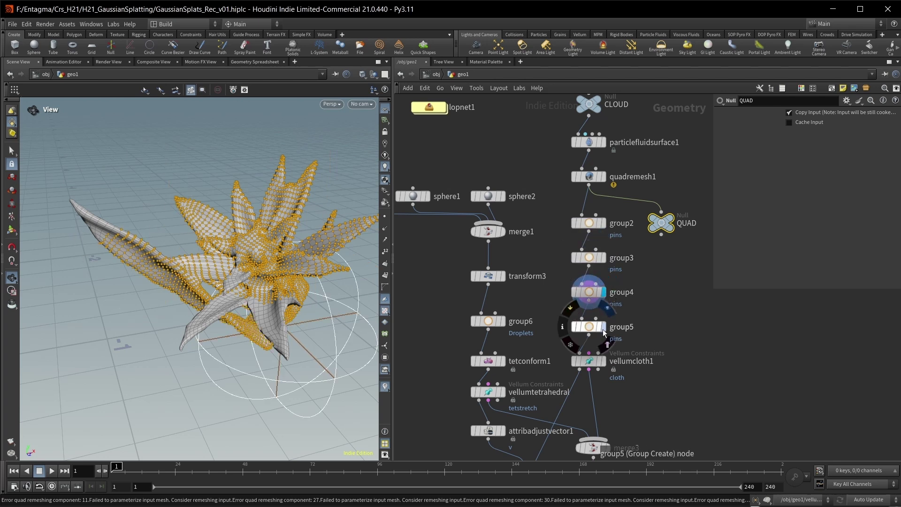
left_click(604, 327)
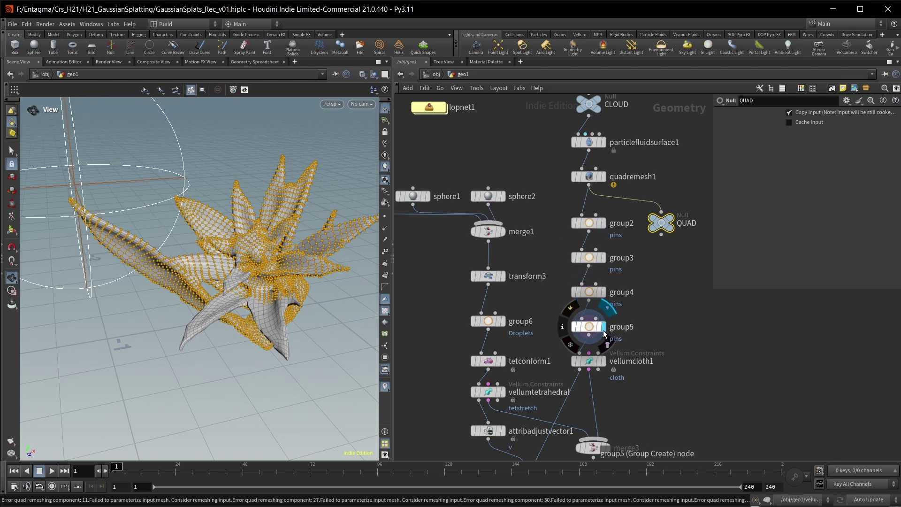
left_click(588, 327)
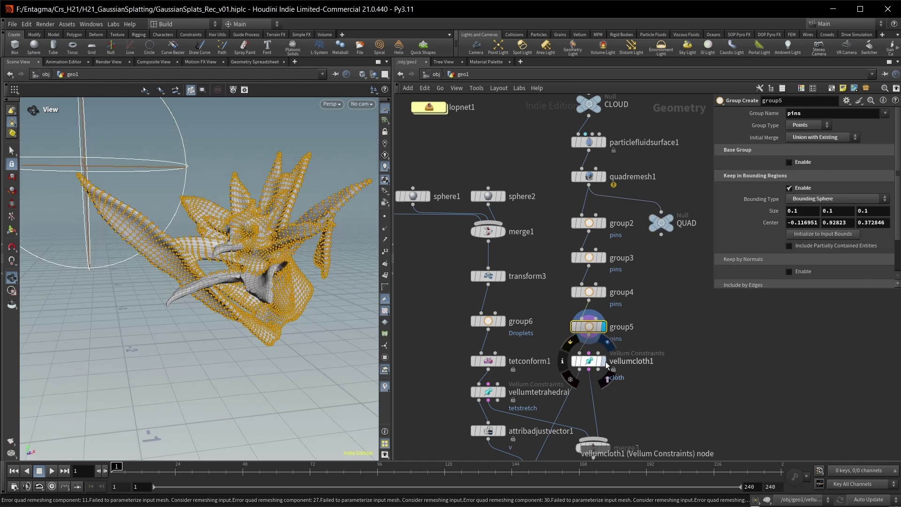
Step: Display vellumcloth1 and enlarge its parameter area to examine the pinning, stretch and bend settings
left_click(604, 362)
left_click(593, 361)
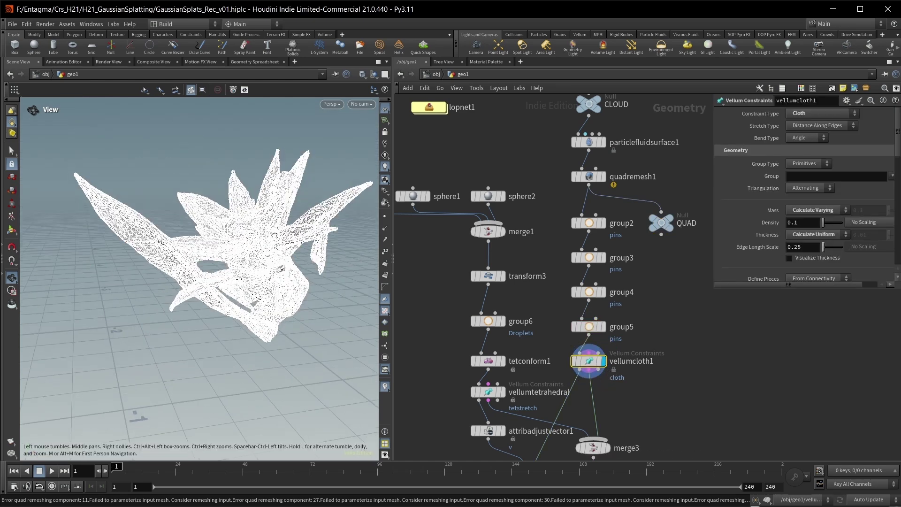
left_click_drag(275, 237, 284, 253)
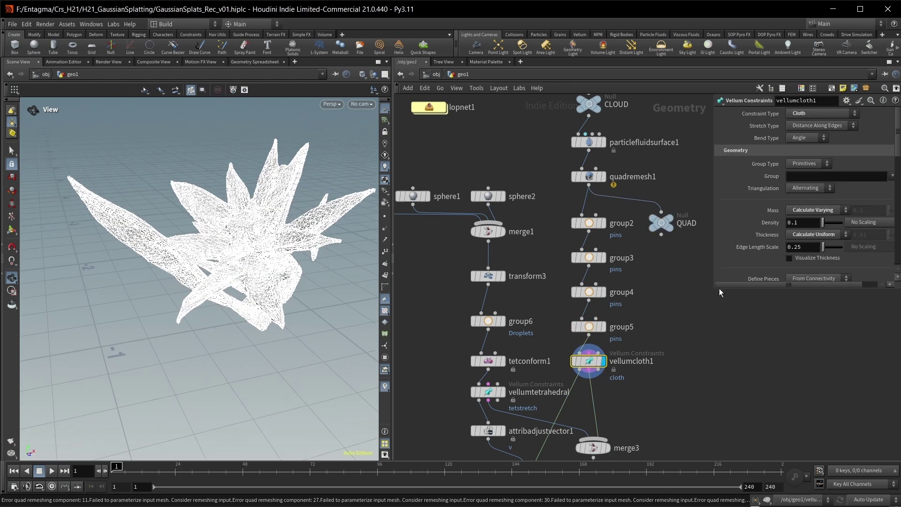
left_click_drag(719, 290, 751, 423)
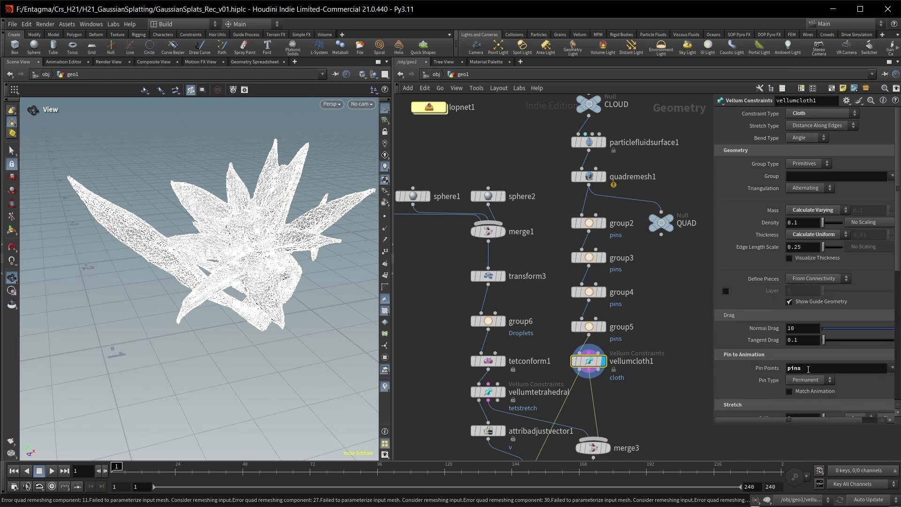
scroll(748, 356, "down", 5)
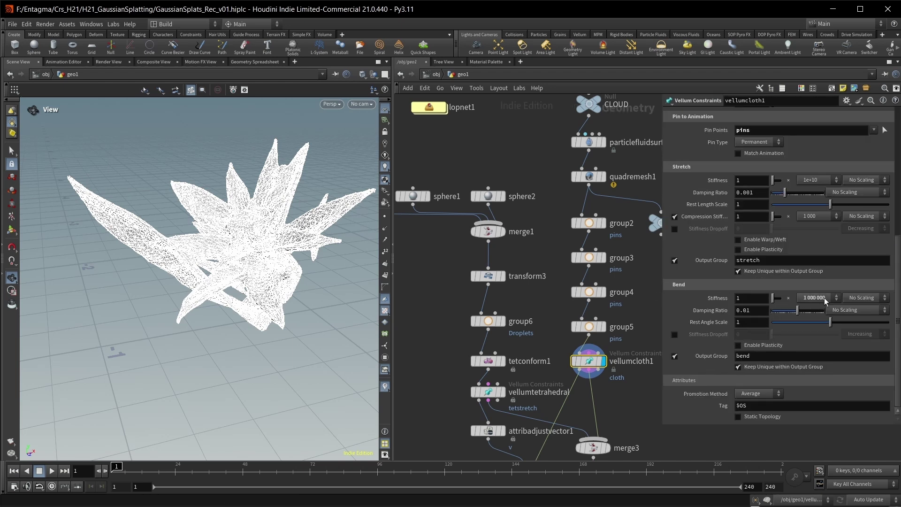
Step: Display the droplet branch from merge1 through transform3 and group6 to vellumtetrahedral, and examine its group and constraint settings
middle_click_drag(419, 297, 516, 319)
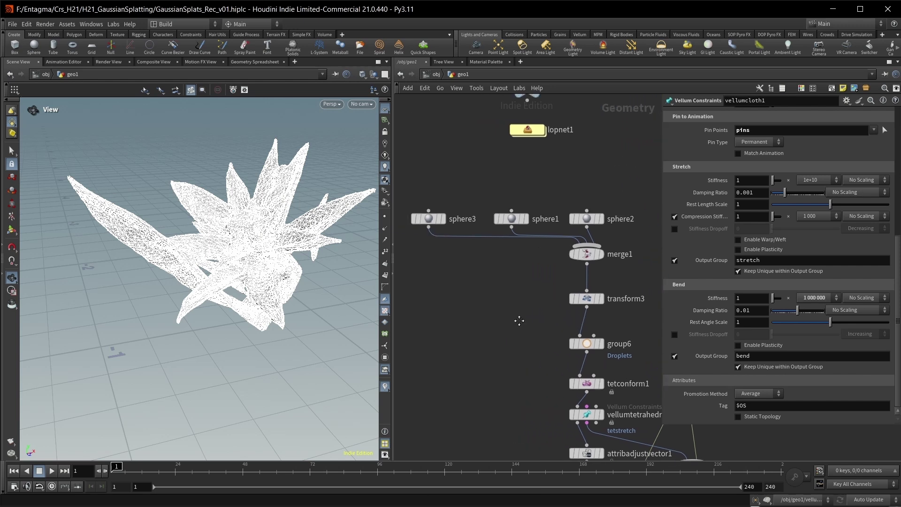
left_click(599, 254)
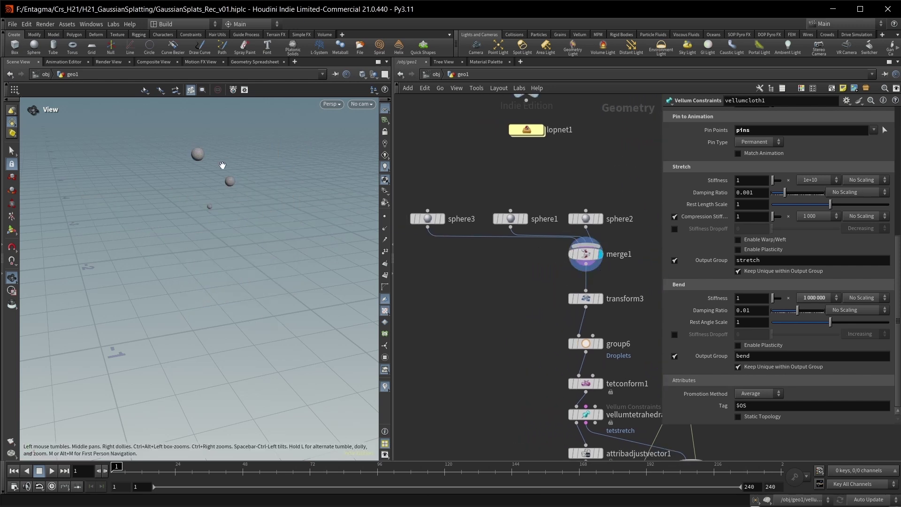
left_click(600, 298)
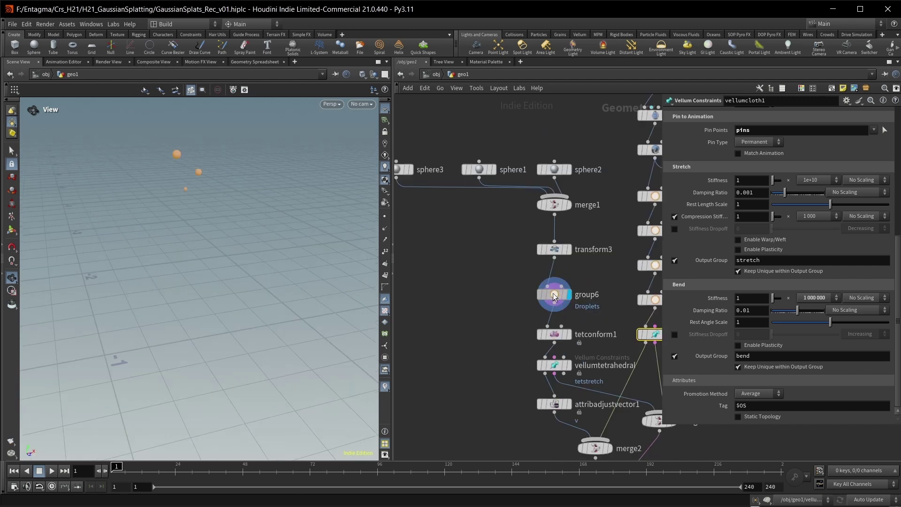
left_click(554, 297)
middle_click_drag(573, 369, 561, 308)
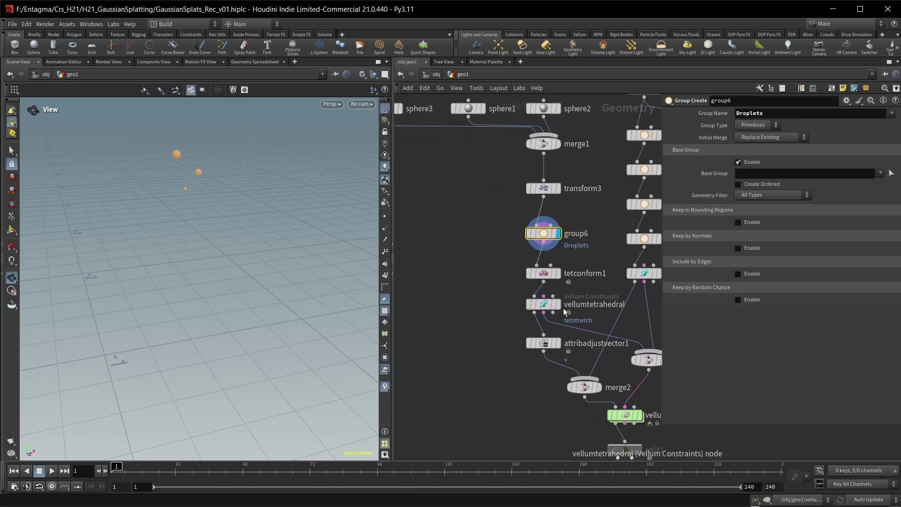
left_click(558, 306)
left_click(544, 306)
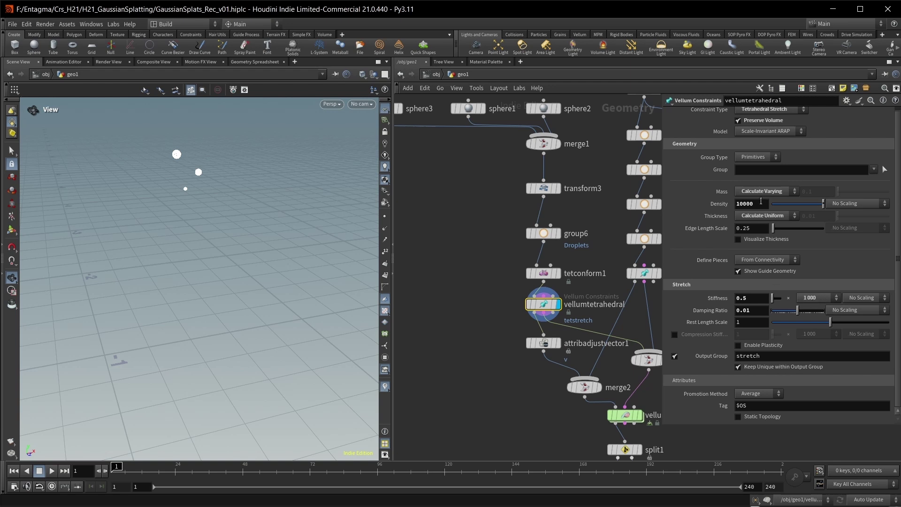
Step: Display attribadjustvector1, merge2, merge3 and vellumsolver1 in turn to examine the droplets' velocity adjustment, the merged inputs and the solver settings
middle_click_drag(558, 347, 521, 290)
left_click(521, 286)
left_click(508, 287)
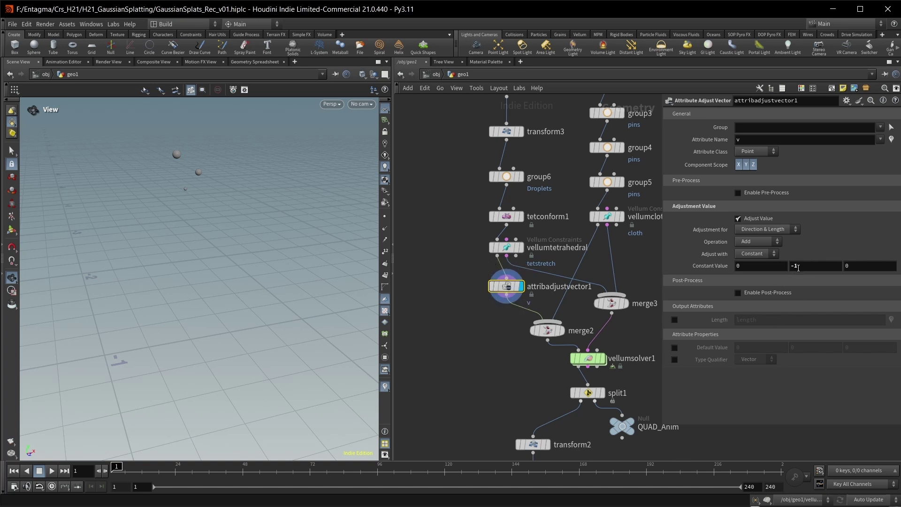
left_click(566, 312)
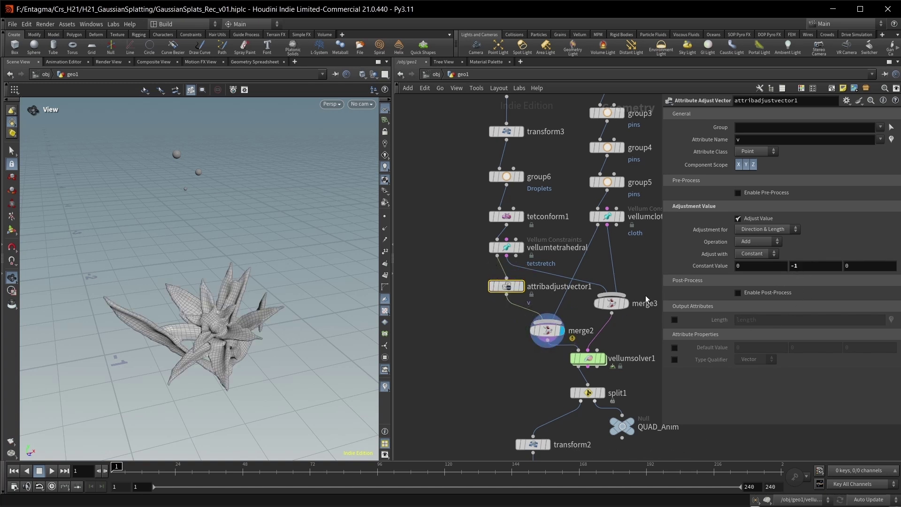
left_click(631, 284)
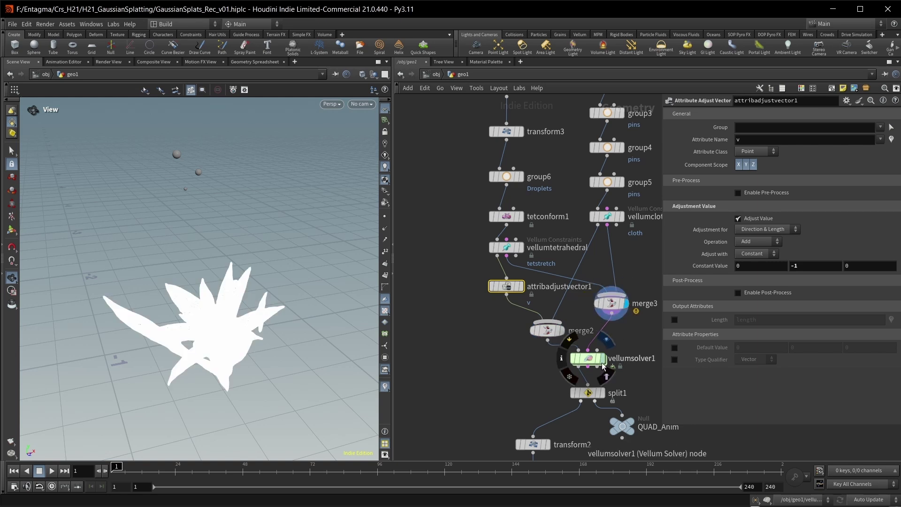
left_click(603, 359)
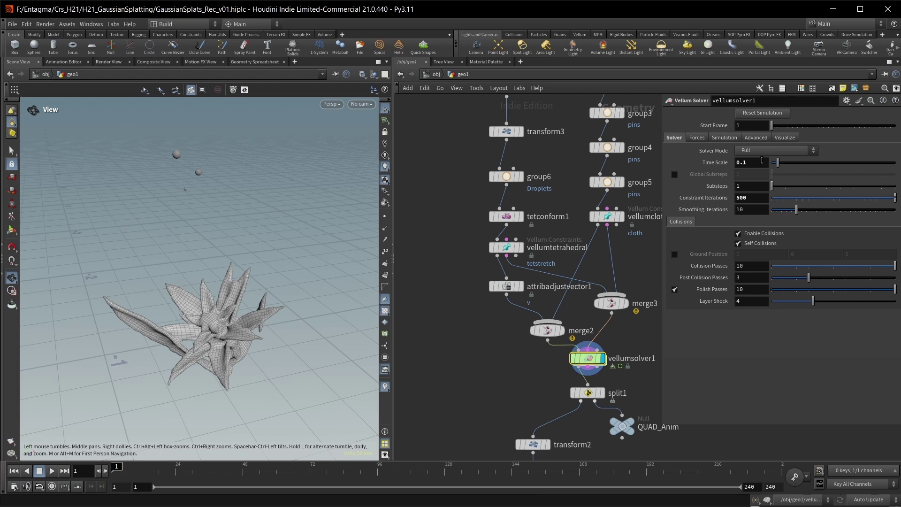
Step: Play the Vellum simulation from the first frame and stop it at frame 56
middle_click_drag(495, 393, 479, 347)
key("Up")
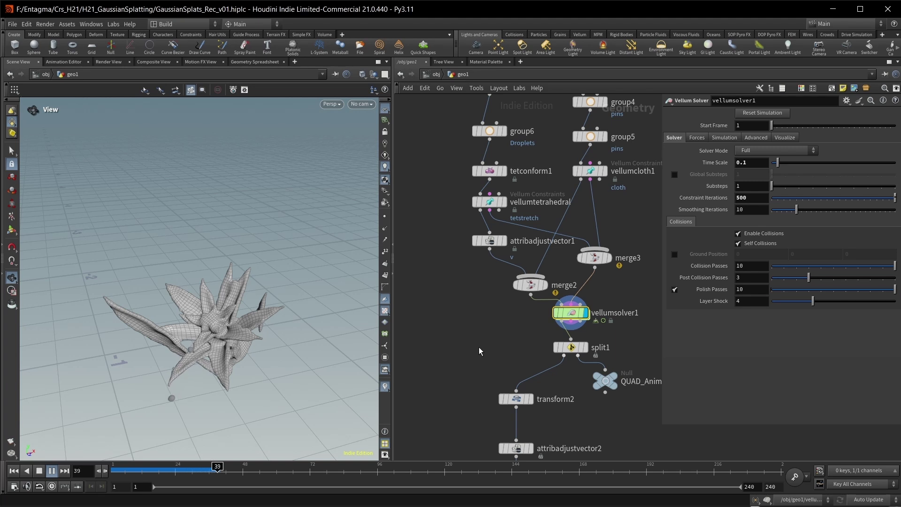
key("Up")
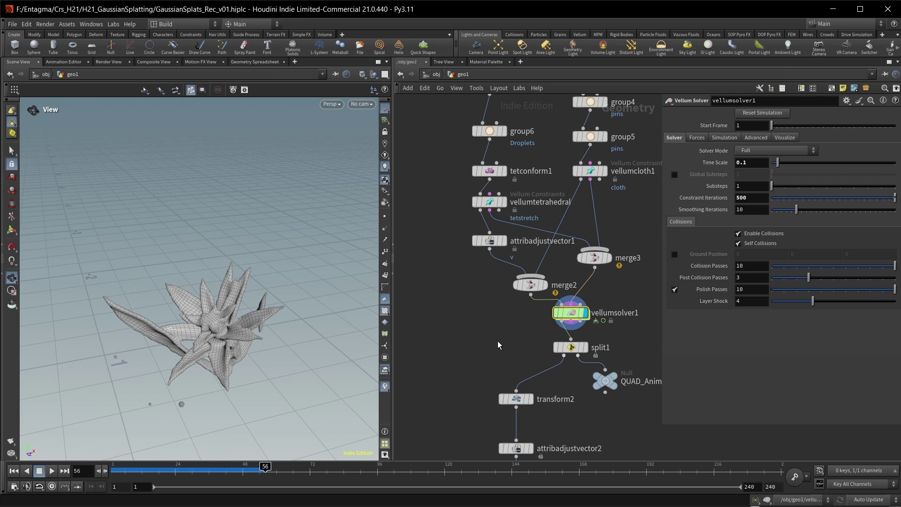
Step: Display split1, transform2 and the QUAD null to examine the droplet split, the vertical offset and the static quad mesh
middle_click_drag(497, 346, 490, 296)
left_click(579, 297)
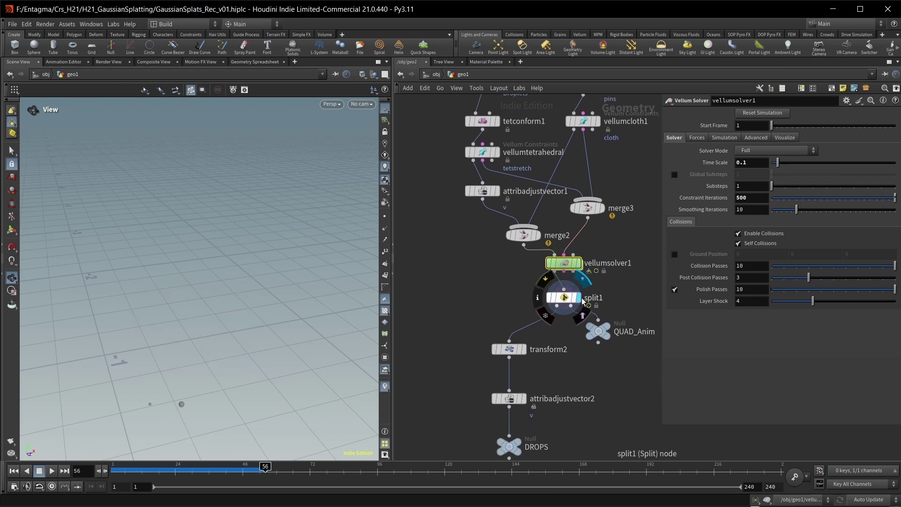
middle_click_drag(543, 370, 548, 340)
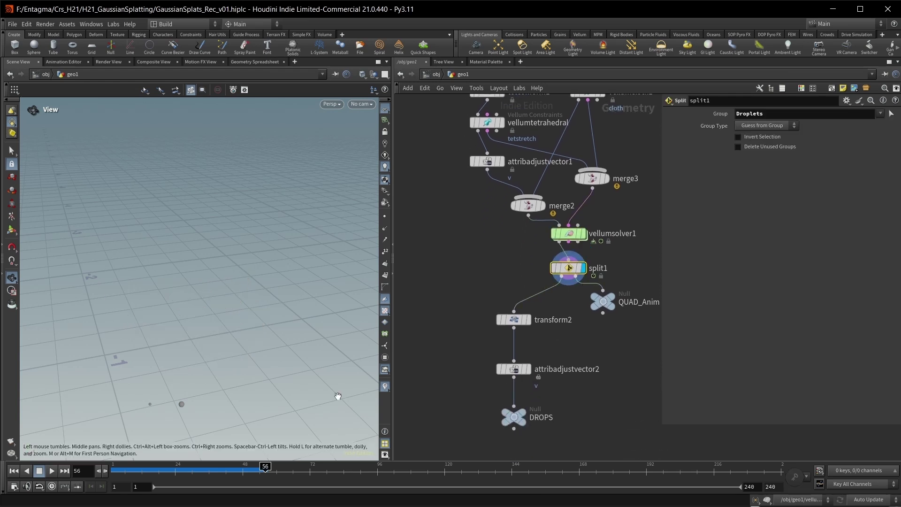
left_click(528, 319)
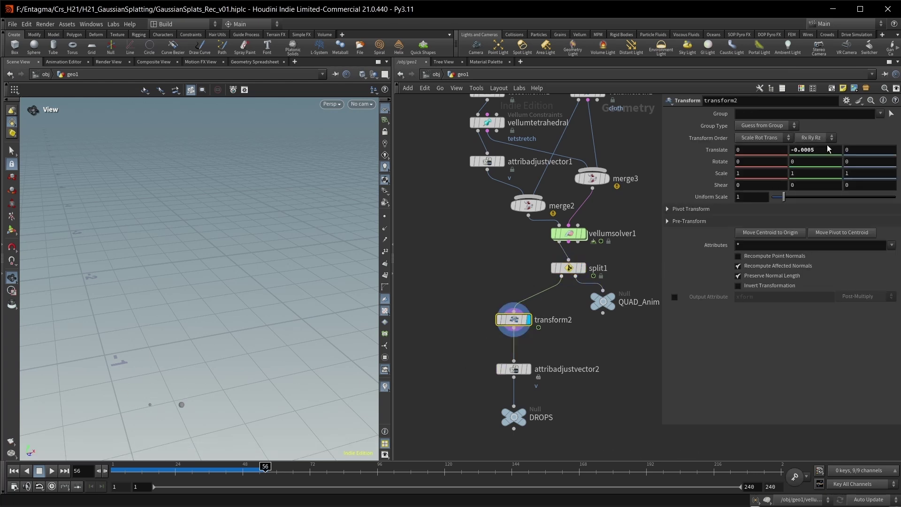
middle_click_drag(591, 229, 562, 470)
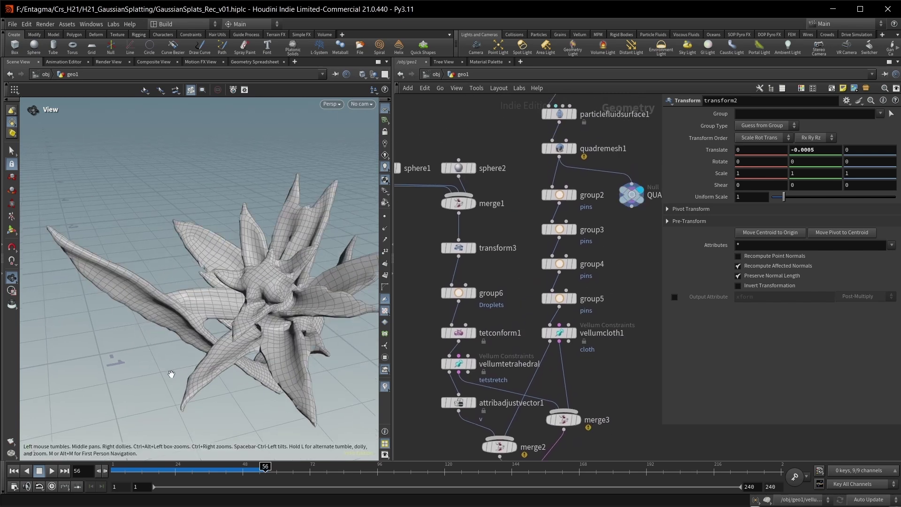
left_click_drag(248, 371, 231, 355)
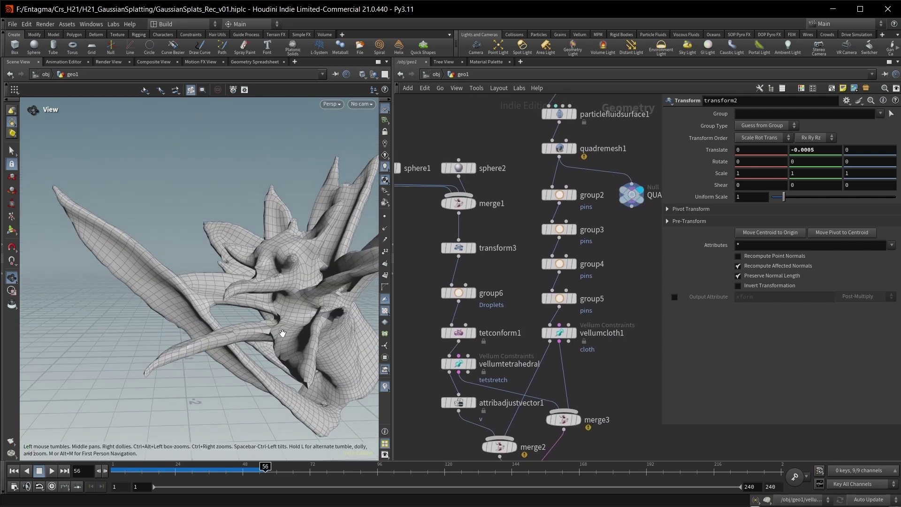
Step: Compare attribadjustvector2's velocity multiplier with vellumsolver1's time scale, and display the QUAD_Anim null
scroll(540, 353, "down", 3)
middle_click_drag(581, 414, 595, 264)
scroll(524, 353, "up", 2)
left_click(521, 346)
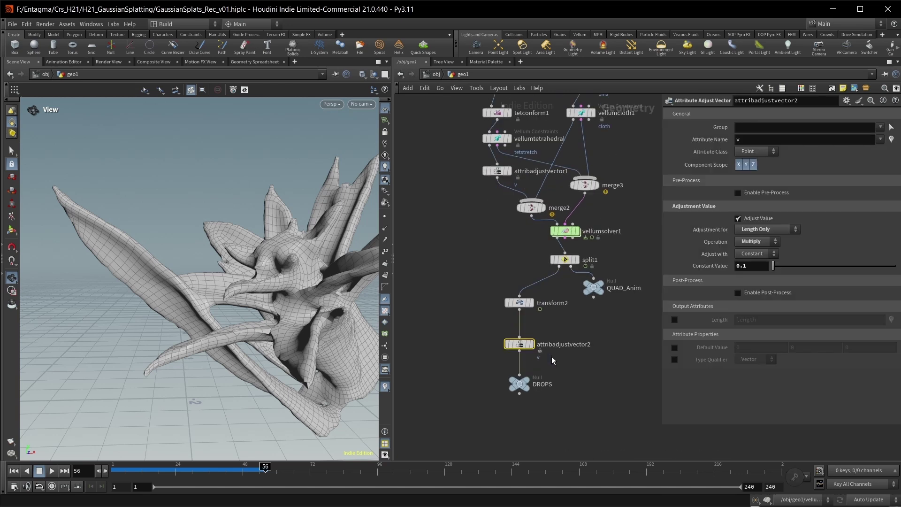
middle_click_drag(551, 356, 540, 379)
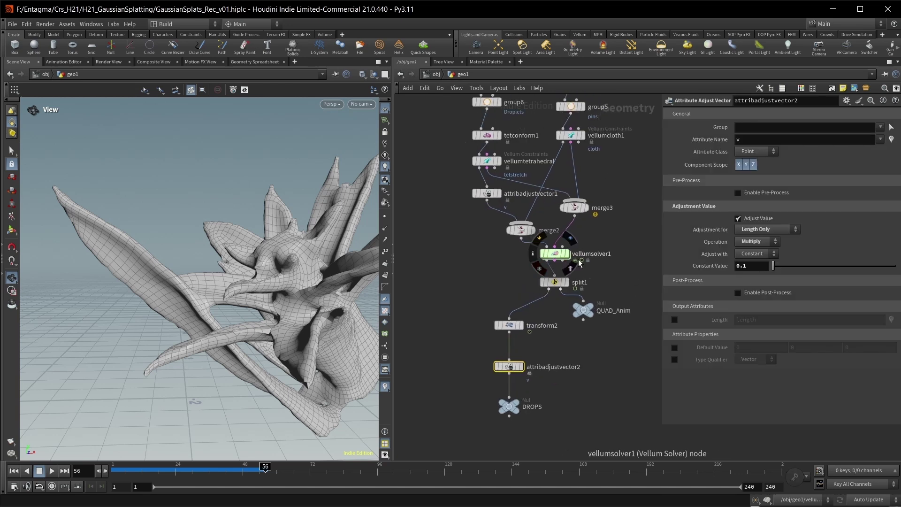
left_click(555, 254)
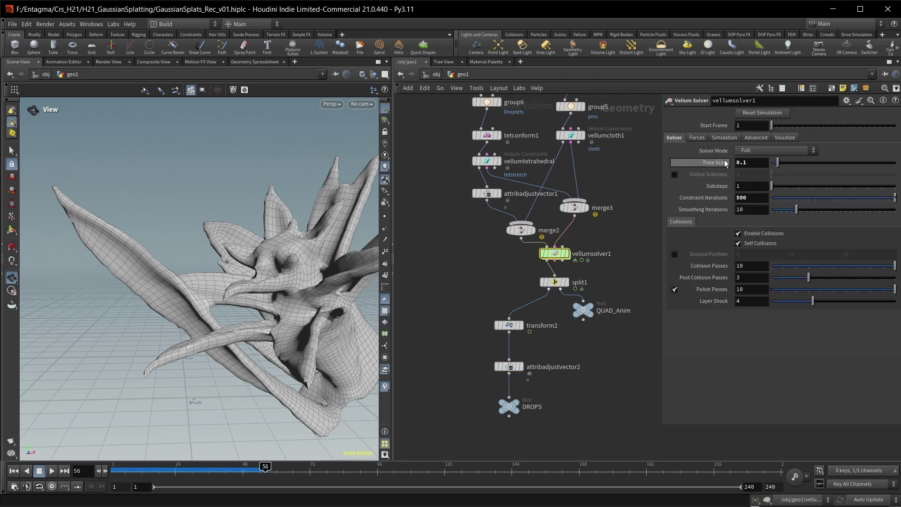
left_click(510, 367)
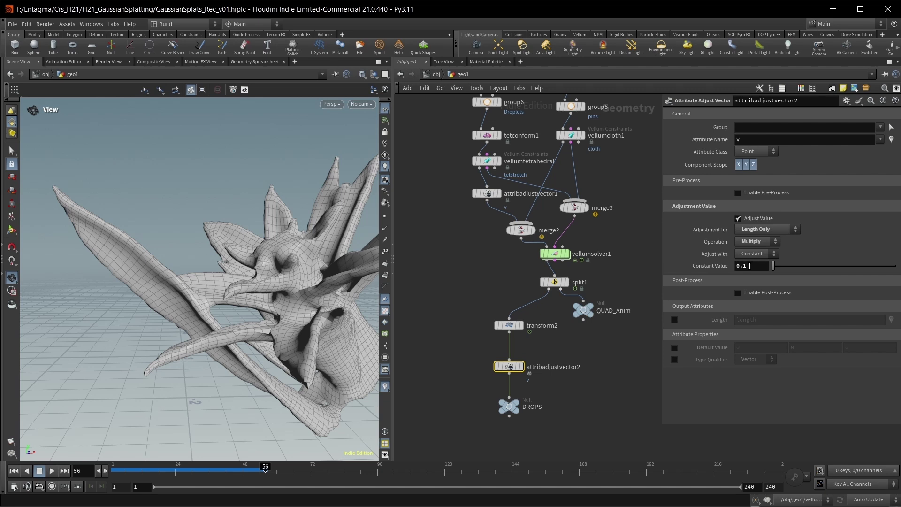
left_click(583, 310)
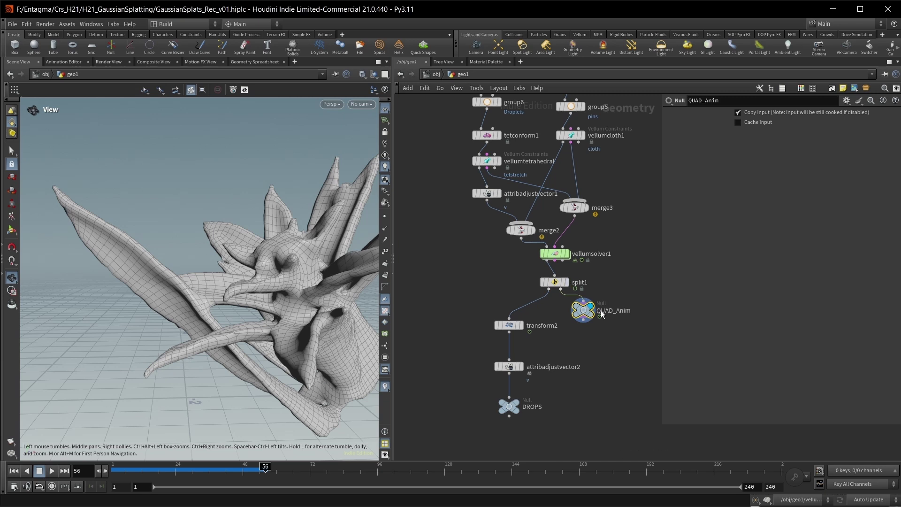
left_click_drag(584, 311, 585, 318)
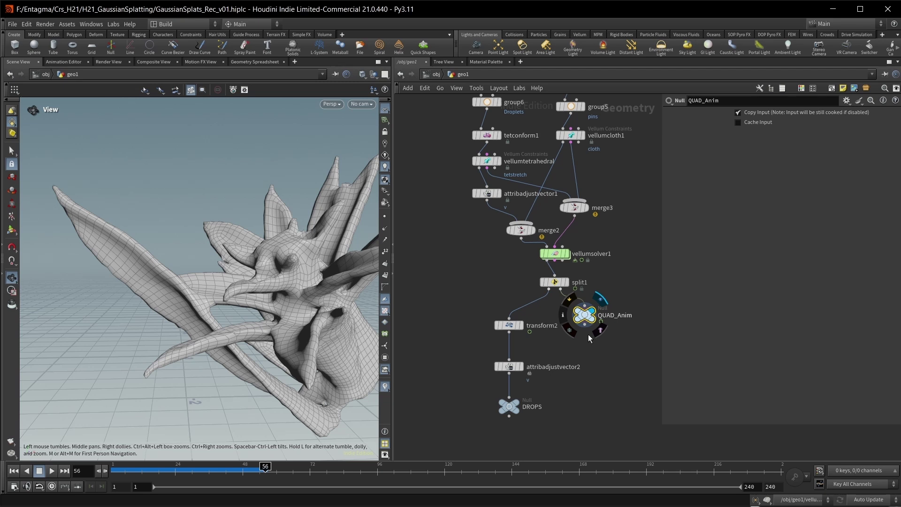
Step: Make room above the KARMA null and insert a Point Deform node between group1 and KARMA
scroll(559, 338, "down", 5)
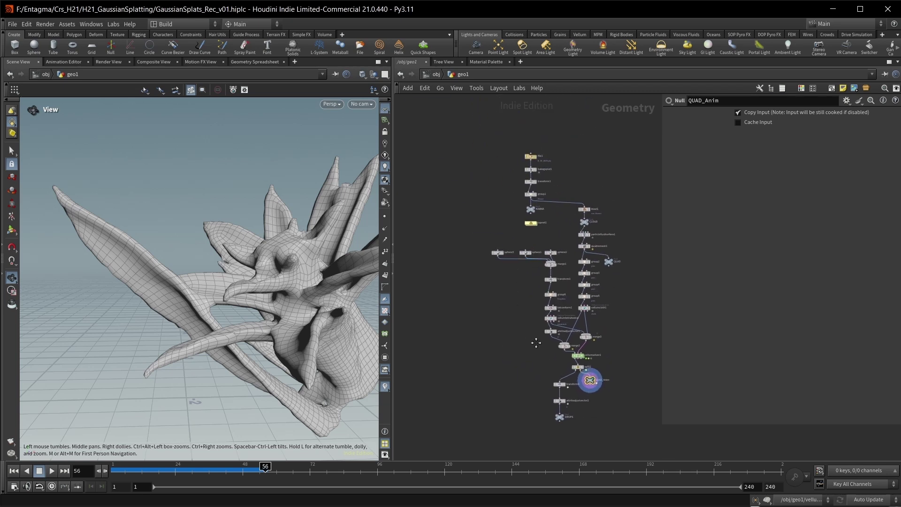
scroll(513, 193, "up", 5)
left_click_drag(513, 188, 565, 399)
left_click_drag(483, 407, 486, 409)
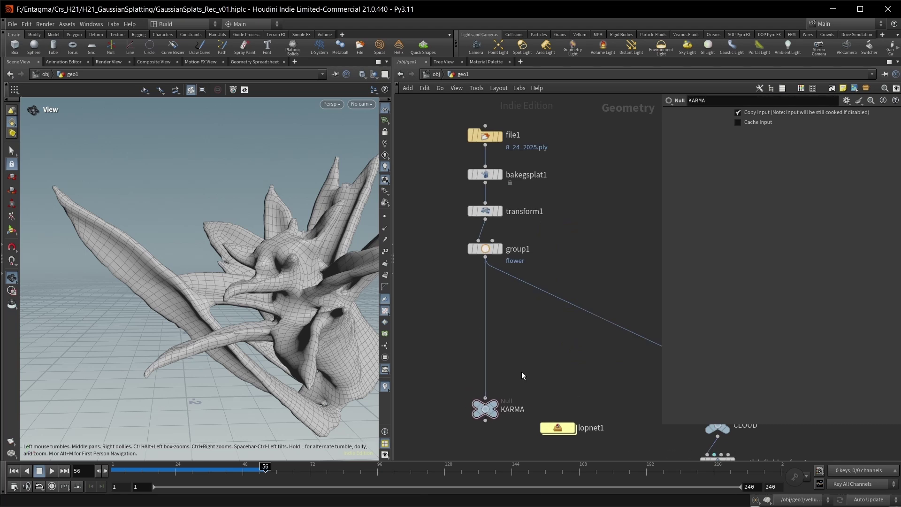
middle_click_drag(522, 372, 517, 326)
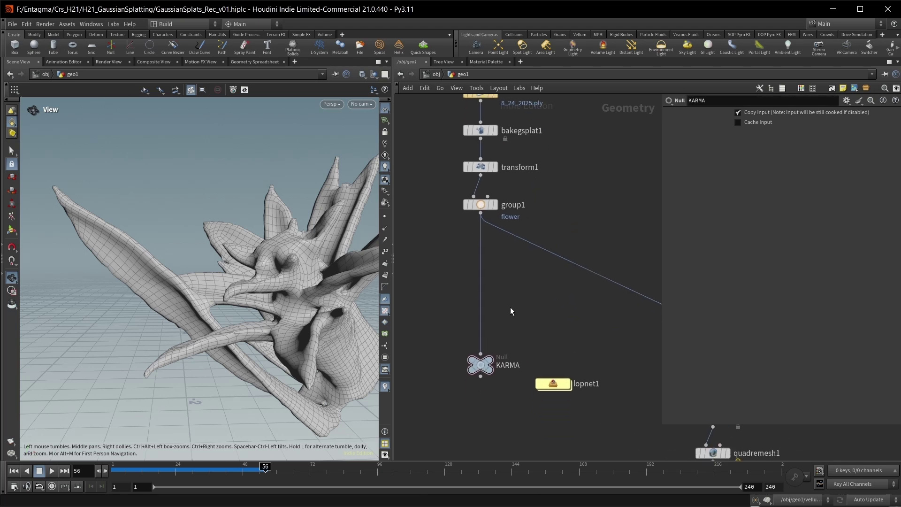
key("Tab")
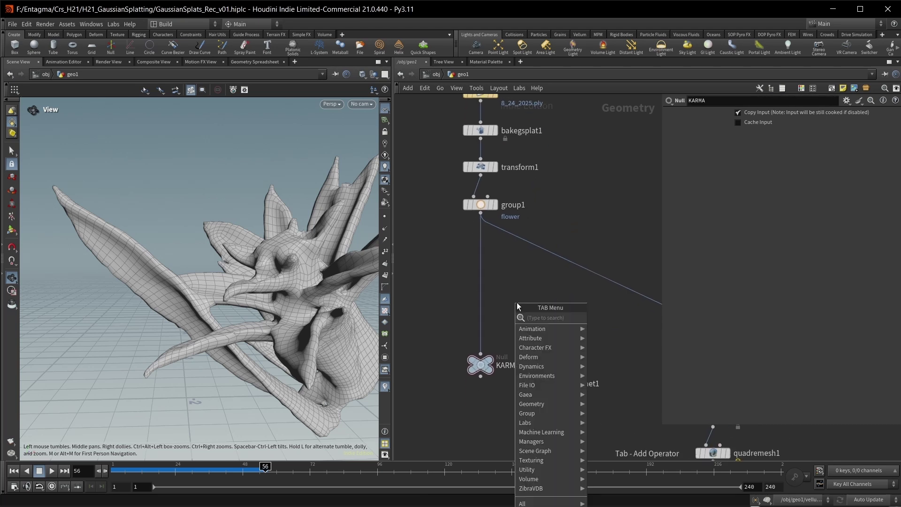
type("point")
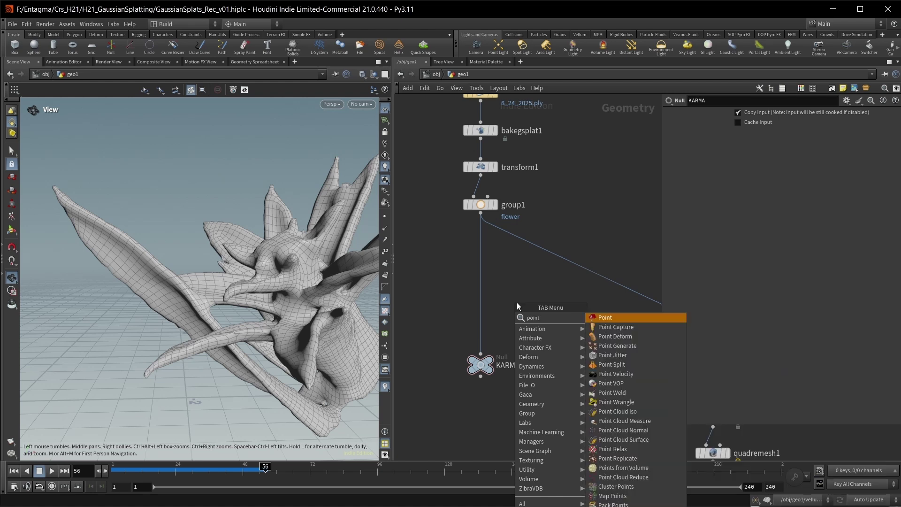
key("Down")
key("Down")
key("Return")
Step: Add an Object Merge that fetches ../QUAD as pointdeform1's rest geometry, and duplicate it beside the original
key("Tab")
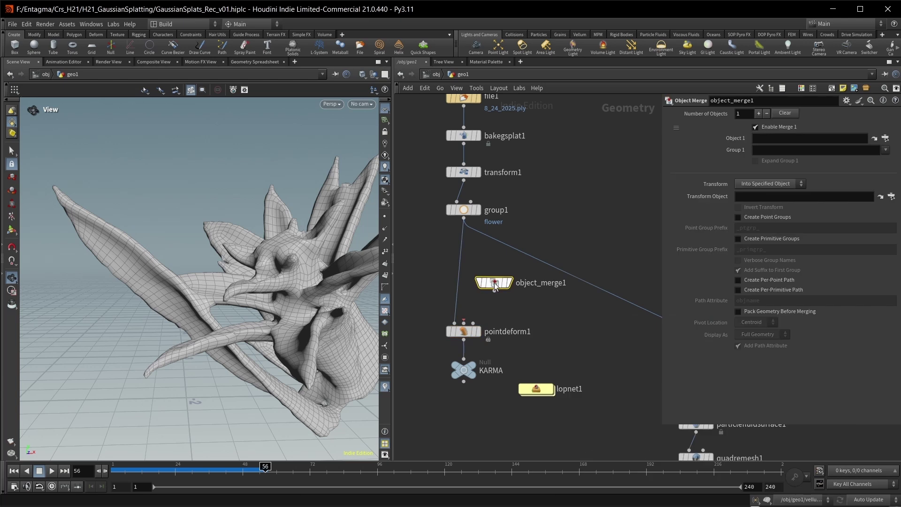
scroll(499, 285, "down", 1)
scroll(568, 339, "down", 2)
middle_click_drag(568, 339, 501, 319)
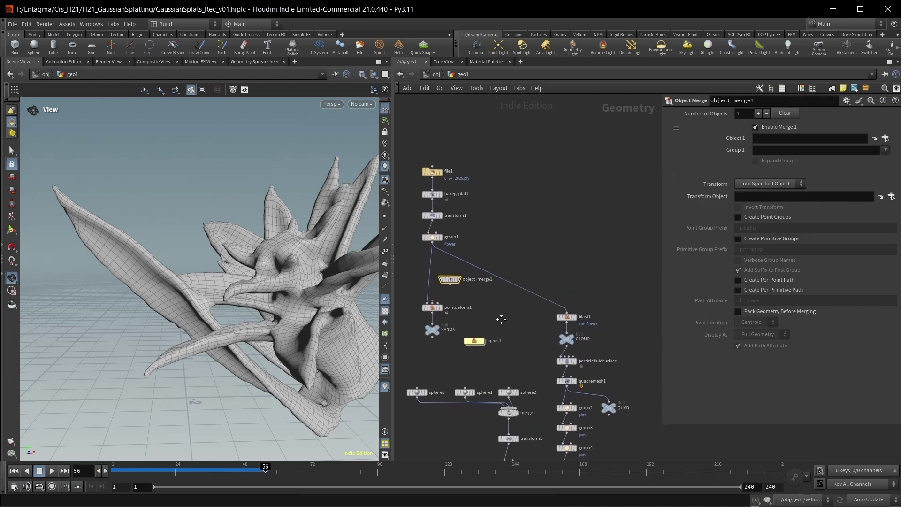
left_click_drag(608, 408, 793, 141)
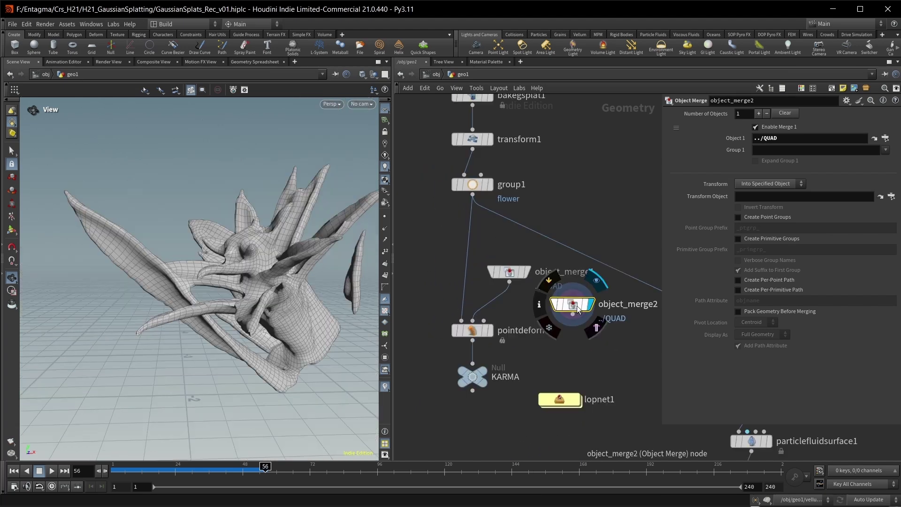
Step: Set the duplicated Object Merge's source to ../QUAD_Anim and connect it as pointdeform1's deformed geometry input
scroll(574, 305, "down", 2)
middle_click_drag(619, 350, 539, 255)
scroll(539, 254, "down", 3)
middle_click_drag(630, 413, 618, 342)
left_click(580, 422)
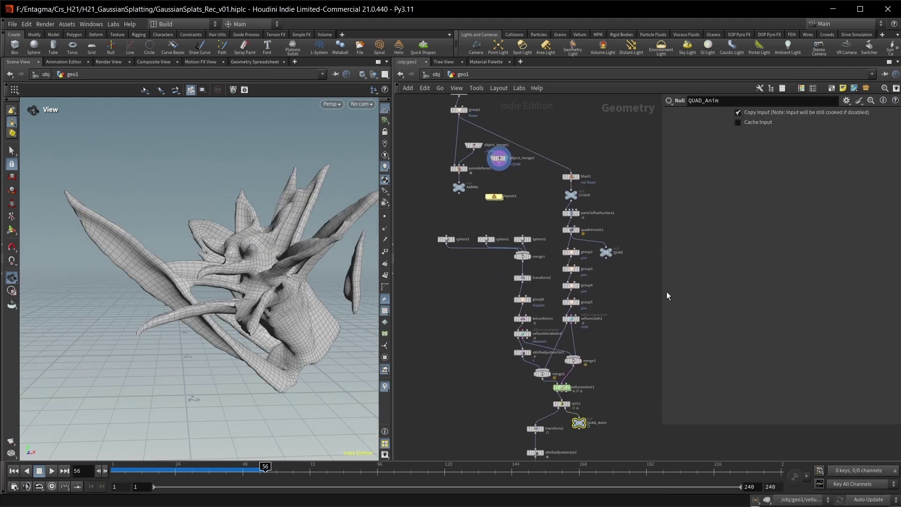
left_click(499, 158)
scroll(499, 183, "up", 5)
middle_click_drag(499, 180, 585, 234)
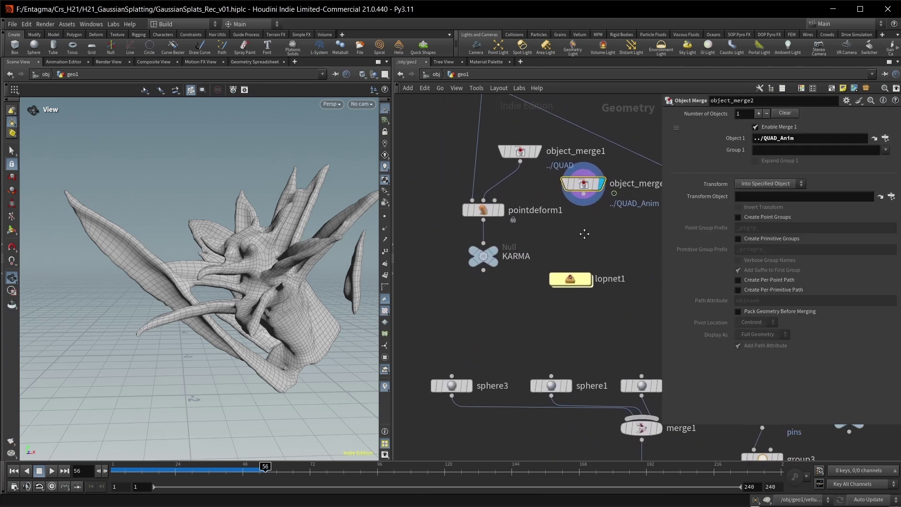
left_click_drag(583, 194, 516, 201)
Step: Display pointdeform1, restrict its deformation to the "flower" group, and go to frame 33 to check the deformed splat
middle_click_drag(517, 232, 529, 266)
left_click(497, 247)
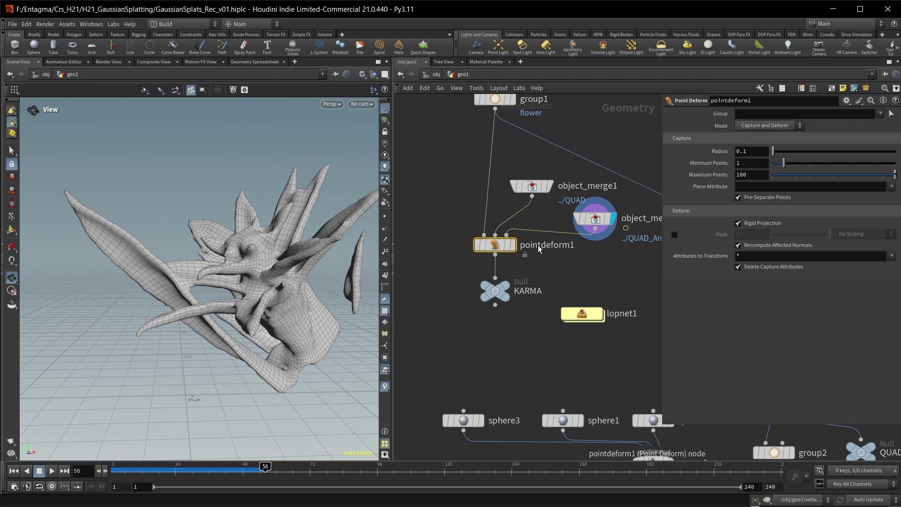
left_click(512, 245)
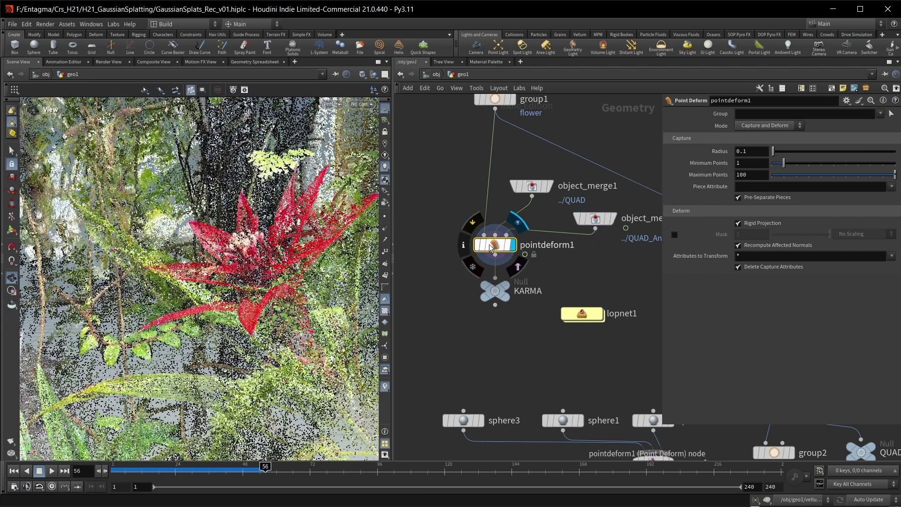
left_click(881, 114)
left_click(882, 123)
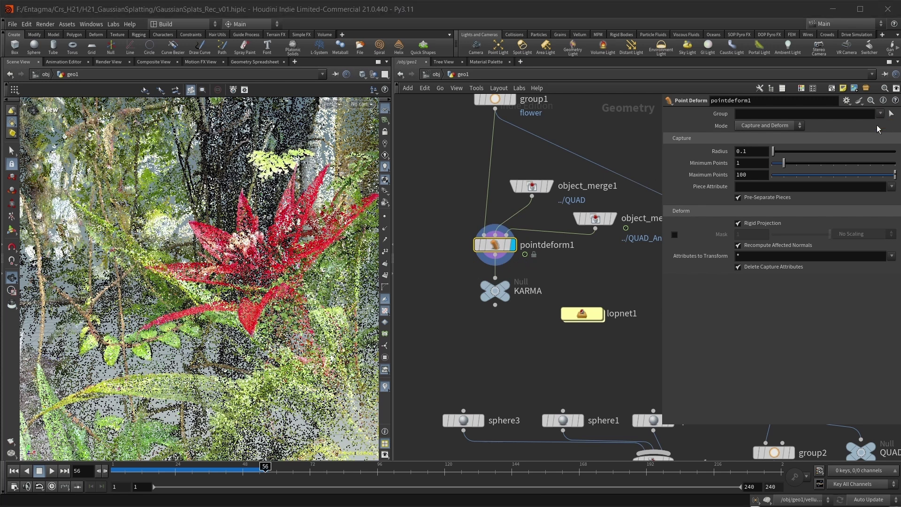
mouse_move(200, 467)
left_mouse_down()
mouse_move(173, 466)
mouse_move(232, 466)
mouse_move(167, 466)
mouse_move(215, 463)
mouse_move(201, 466)
left_mouse_up()
Step: Move KARMA and lopnet1 out of the way and insert a Point Velocity node between pointdeform1 and KARMA
left_click_drag(495, 291, 497, 339)
left_click_drag(584, 305, 623, 286)
key("Tab")
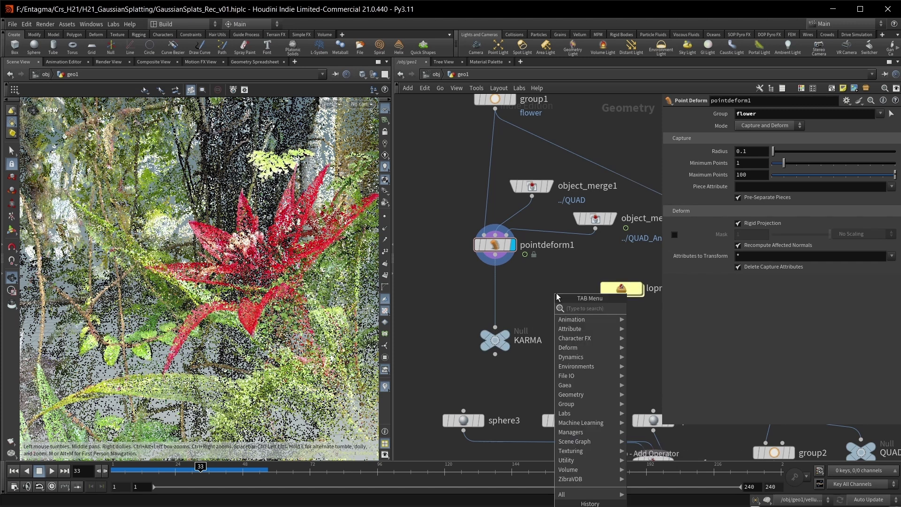
type("point")
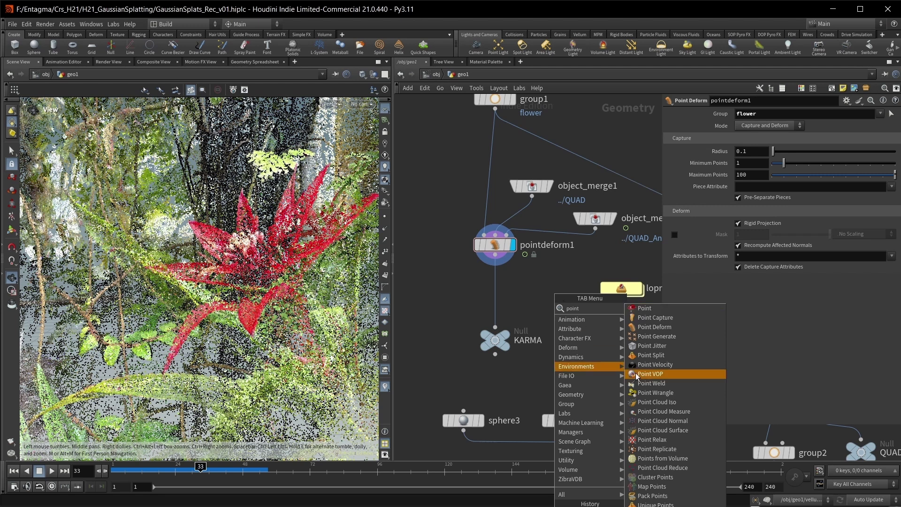
left_click(661, 366)
left_click(509, 299)
left_click_drag(510, 301, 501, 298)
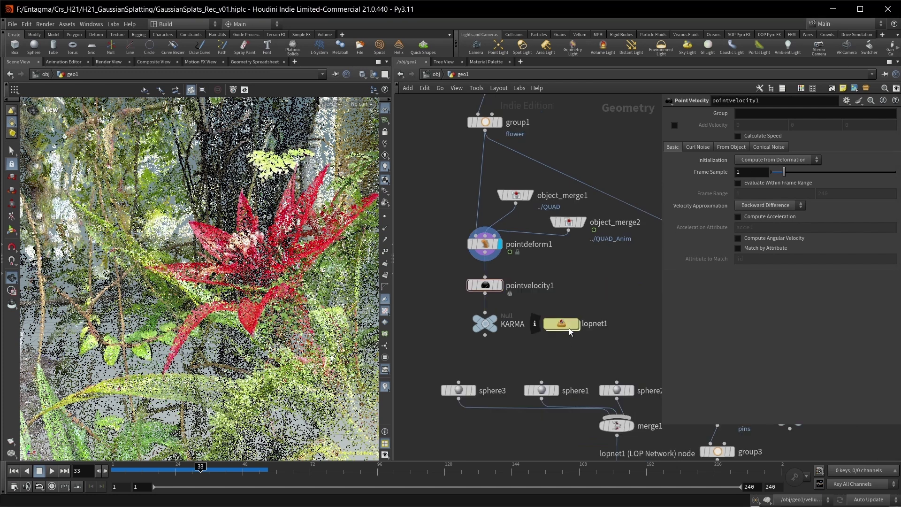
Step: Bring the prepared Solaris node chain into lopnet1 and examine its splat, droplets, materiallibrary1 and domelight1 settings
double_click(569, 323)
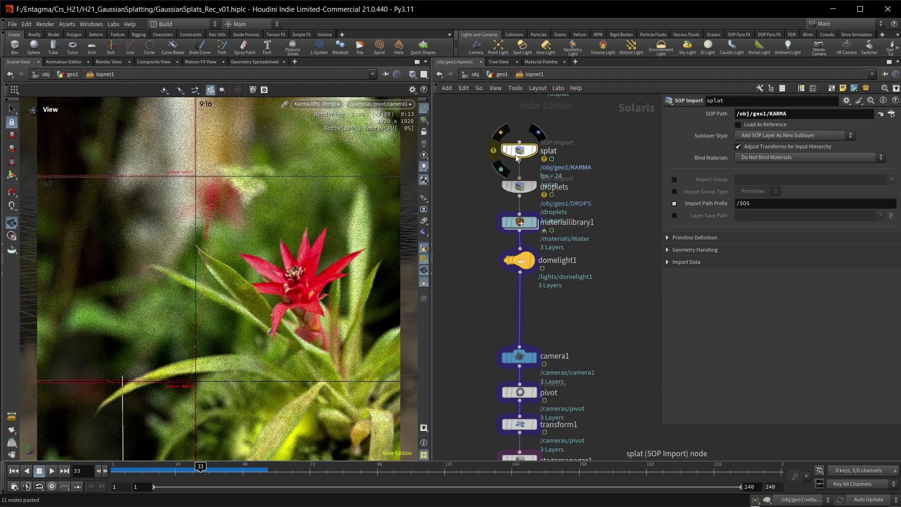
left_click(526, 190)
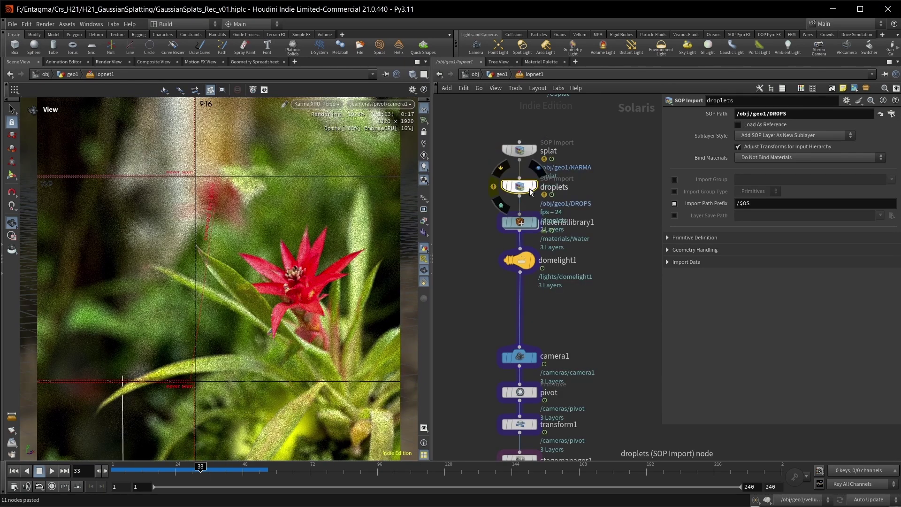
left_click(522, 225)
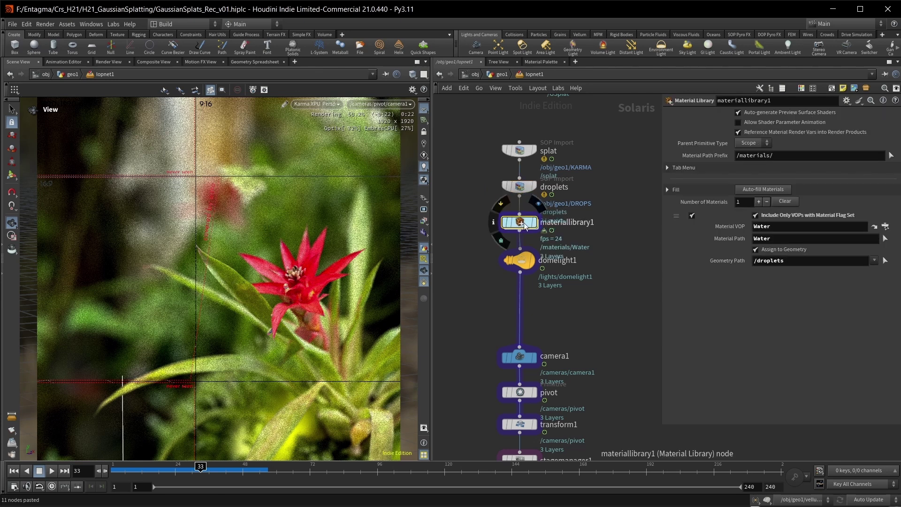
middle_click_drag(604, 287, 599, 251)
left_click(517, 226)
left_click(519, 229)
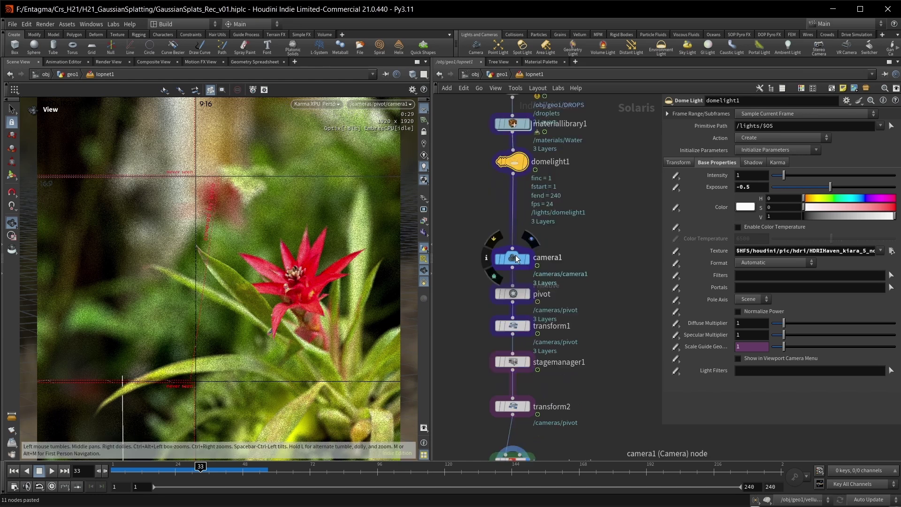
Step: Examine camera1, the pivot-to-transform2 camera rig nodes, and karmarendersettings' depth of field and motion blur options
left_click(516, 258)
middle_click_drag(516, 258, 519, 204)
left_click_drag(630, 336, 497, 235)
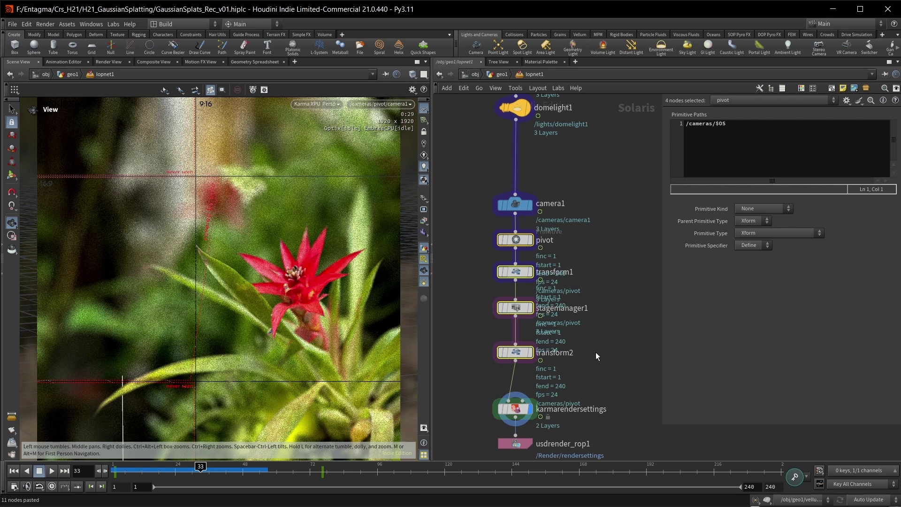
middle_click_drag(601, 355, 590, 290)
left_click(507, 345)
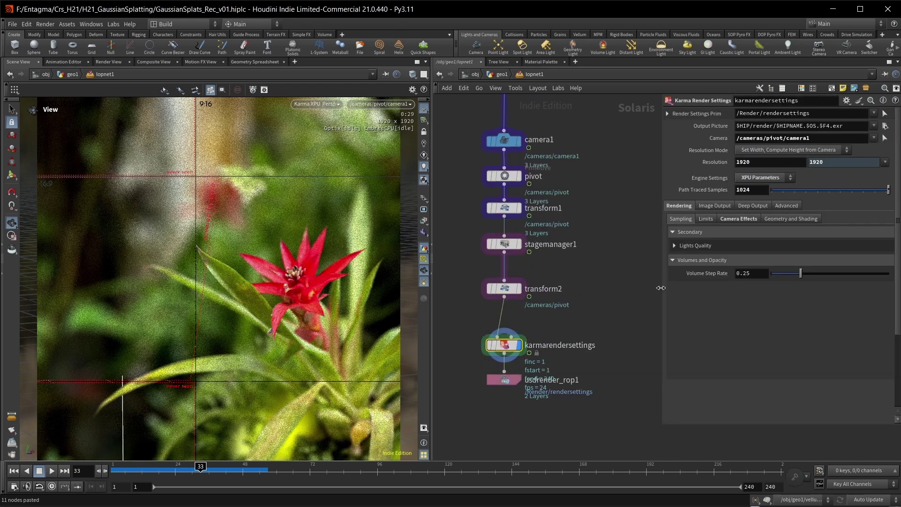
left_click(722, 222)
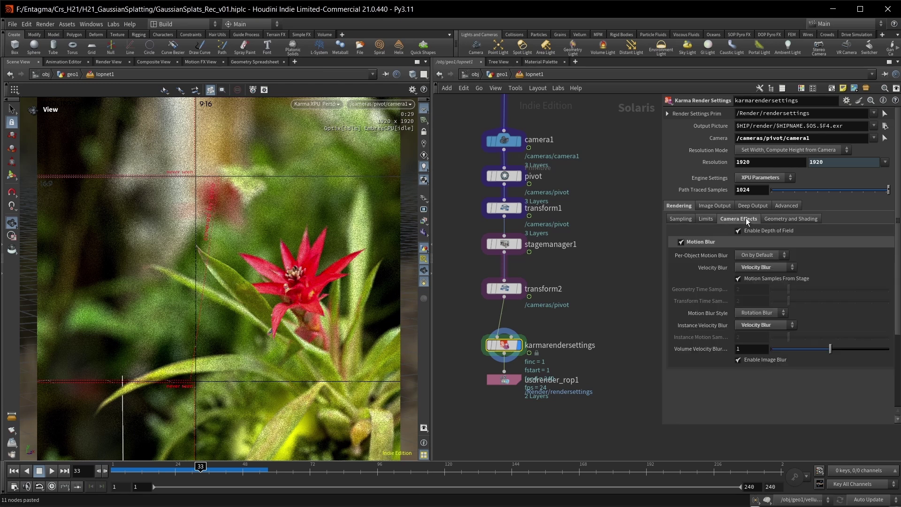